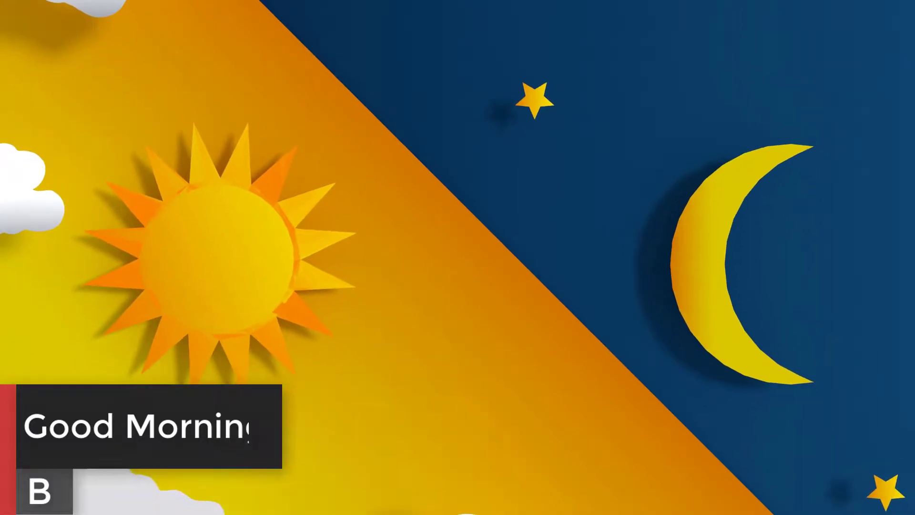
Step: Delete the default cube and look through the scene camera
key("x")
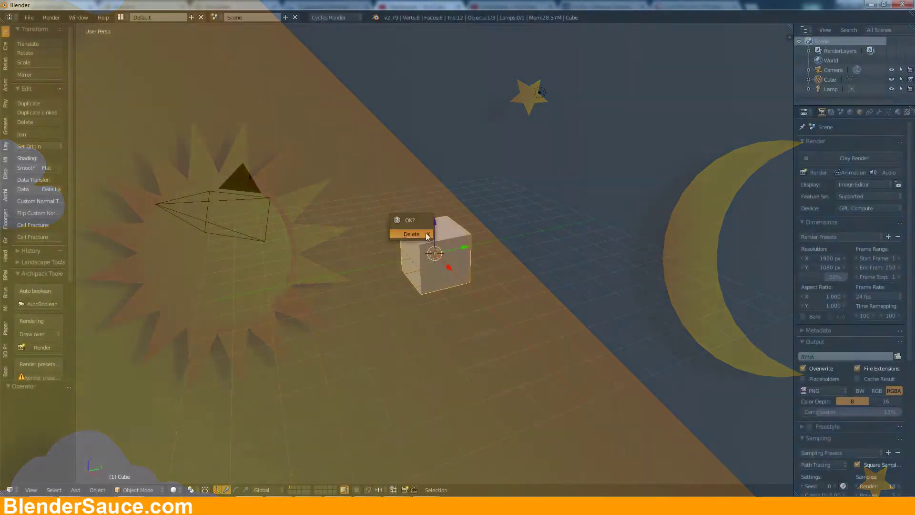
left_click(417, 233)
key("KP_0")
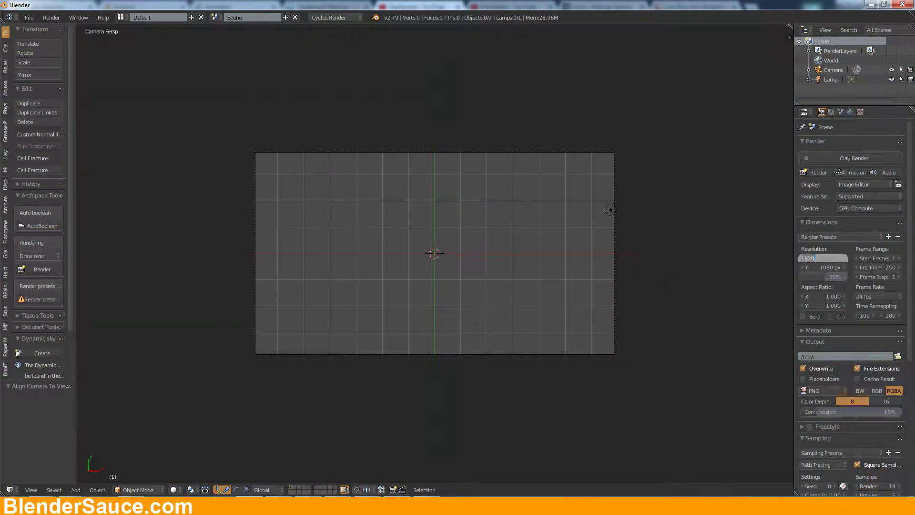
Step: Set the render resolution to 4096 × 4096 px
type("4096")
key("Tab")
type("4096")
key("Return")
key("shift+f")
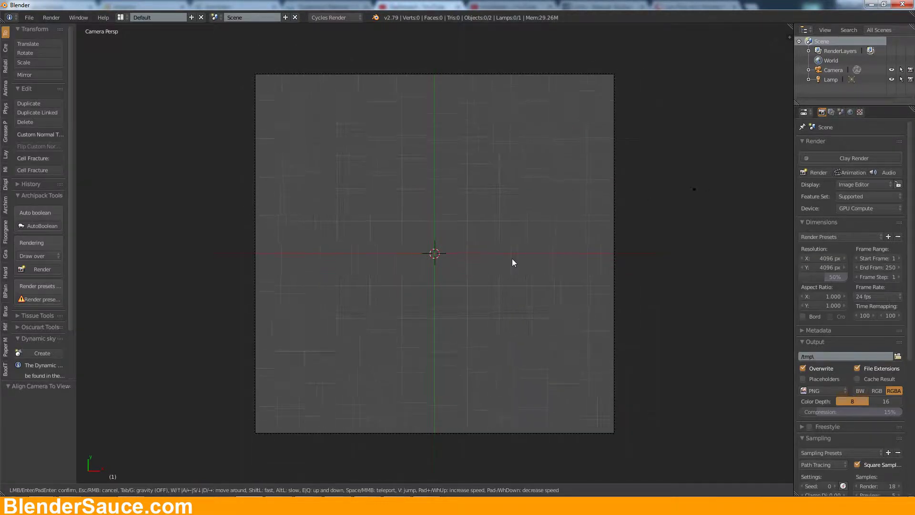
key("Escape")
Step: Add a plane and scale it to fill the camera frame
key("shift+a")
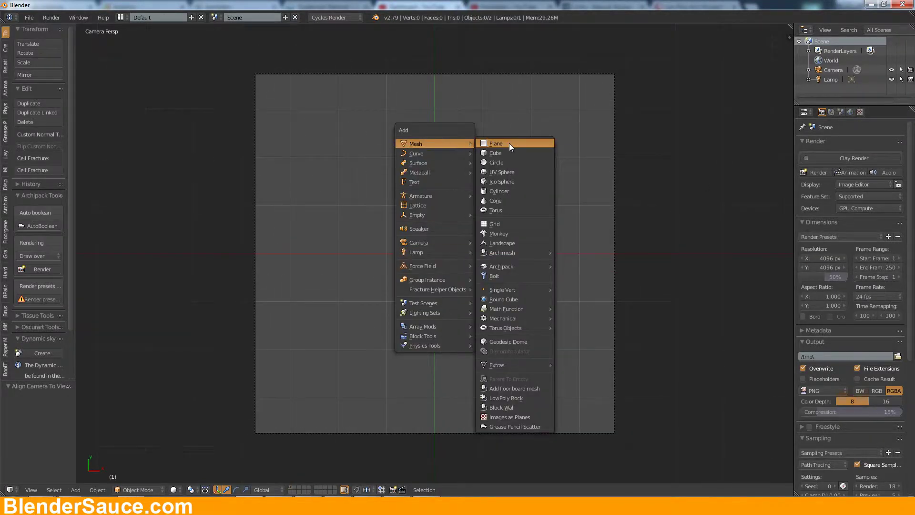
left_click(509, 144)
key("s")
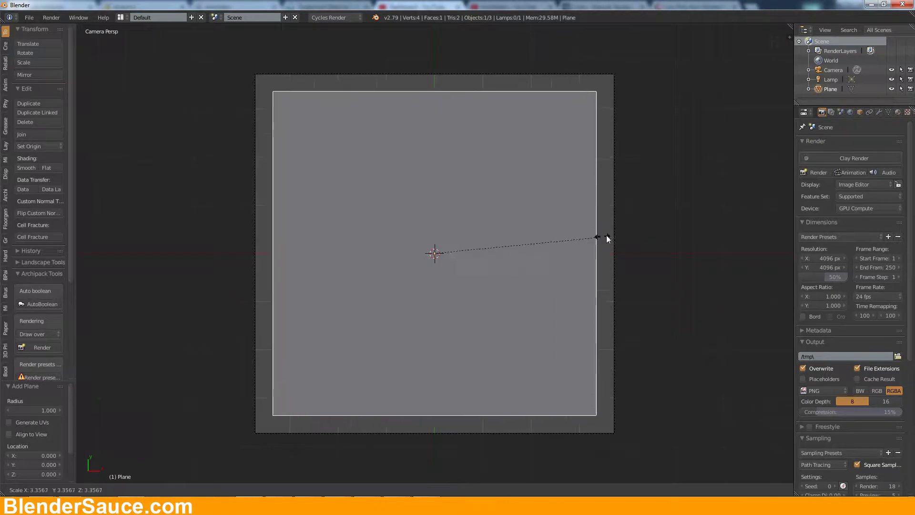
left_click(547, 151)
Step: Switch to Rendered shading and split the 3D view into two areas
left_click(173, 489)
left_click(195, 424)
left_click_drag(791, 25, 791, 248)
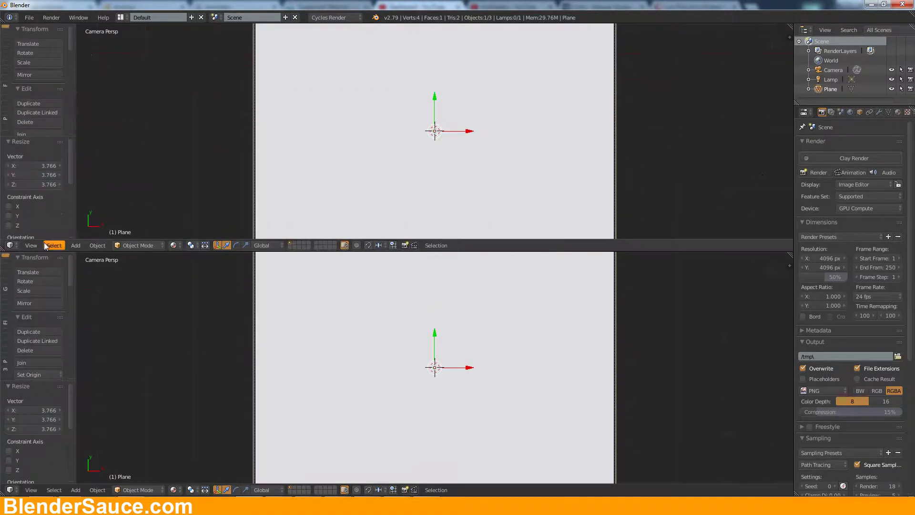
key("shift+F3")
Step: Make the top area a Node Editor and create a new material for the plane
left_click(898, 112)
left_click(822, 149)
scroll(346, 165, "up", 2)
scroll(427, 277, "down", 2)
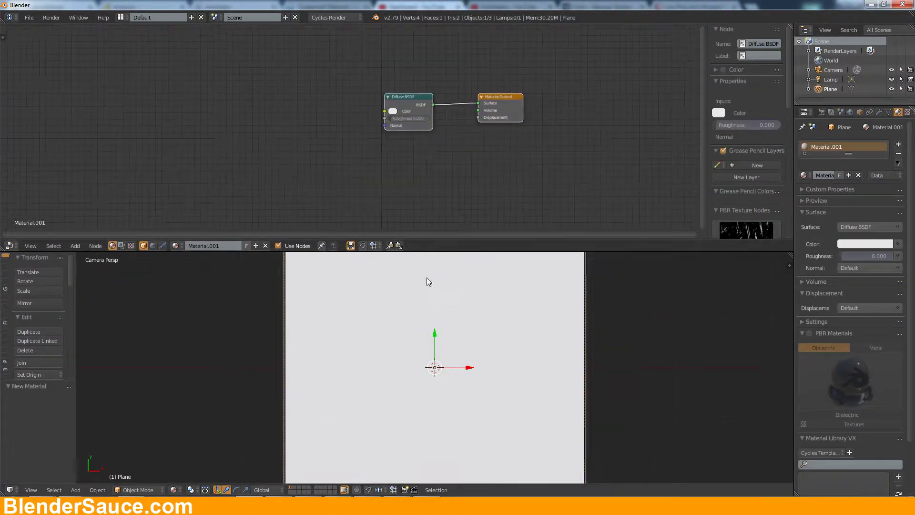
Step: Add a Gradient Texture node and a ColorRamp node
key("shift+a")
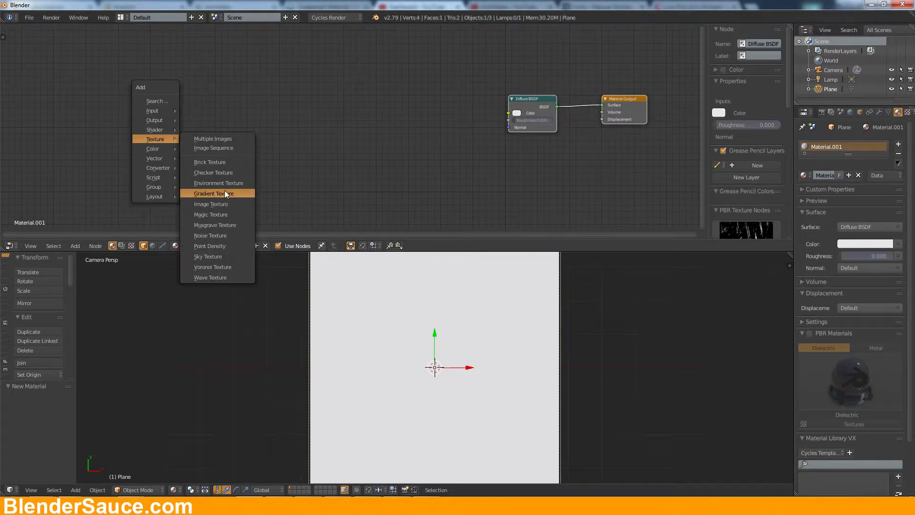
left_click(226, 194)
left_click(219, 109)
key("shift+a")
left_click(352, 129)
Step: Set the ColorRamp stops to dark and muted blue
left_click(336, 135)
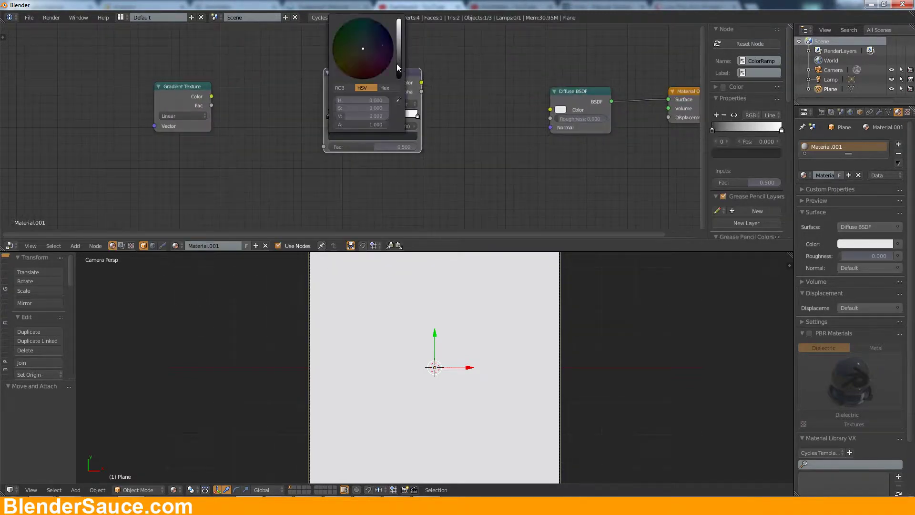
left_click(417, 116)
left_click(372, 135)
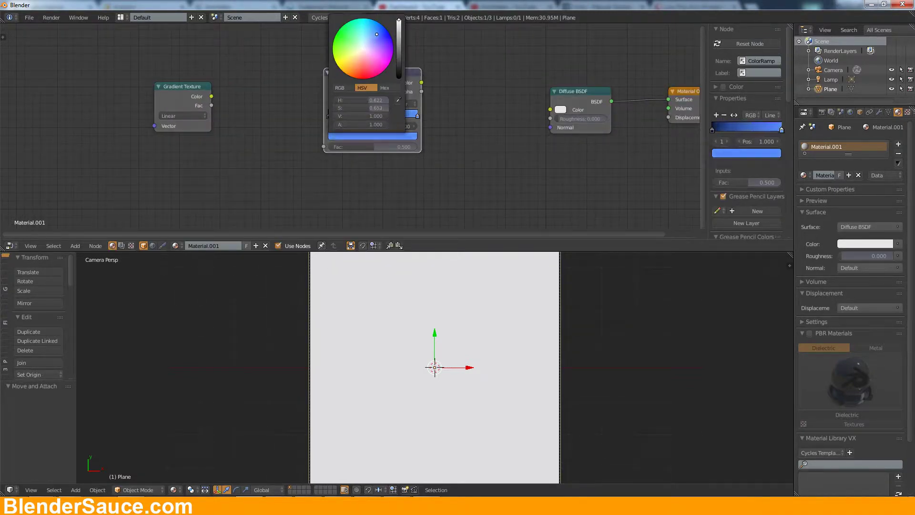
scroll(363, 48, "down", 10)
left_click_drag(376, 35, 367, 40)
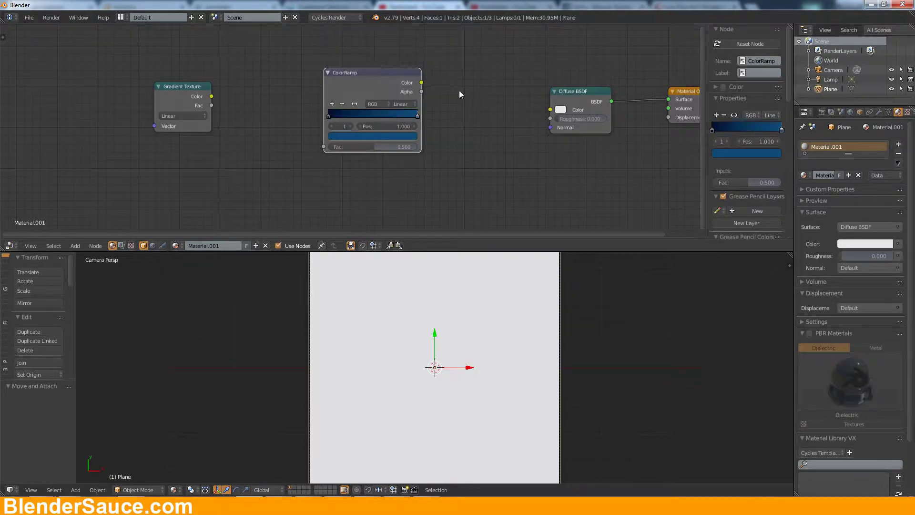
Step: Link ramp Color to the Diffuse colour and gradient Fac to the ramp
left_click_drag(538, 106, 551, 110)
left_click_drag(211, 105, 324, 147)
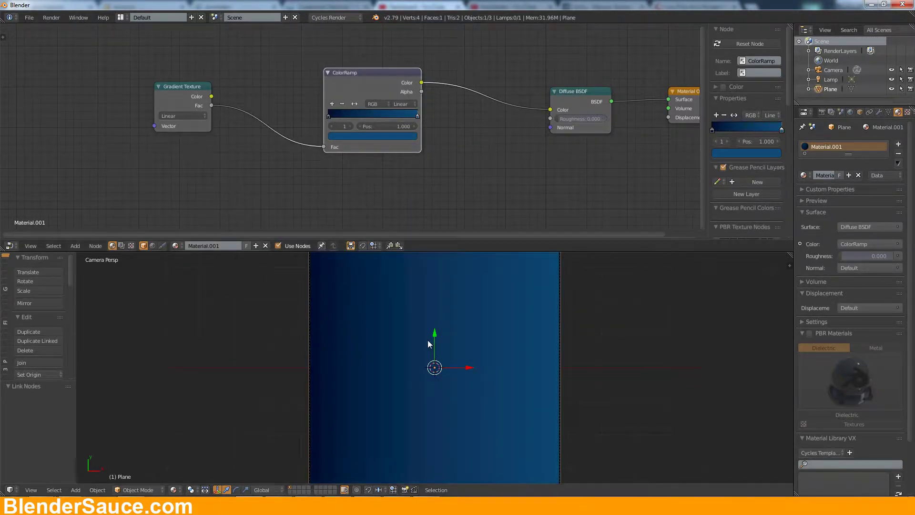
scroll(485, 313, "down", 3)
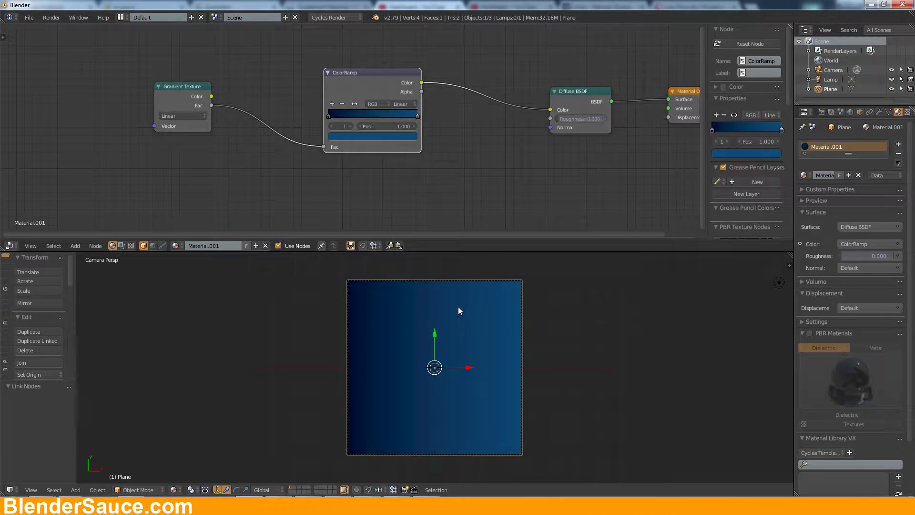
Step: Duplicate the blue plane, rotate it diagonally and stretch it along Y
key("shift+d")
key("r")
left_click(461, 333)
key("s")
key("y")
left_click(384, 364)
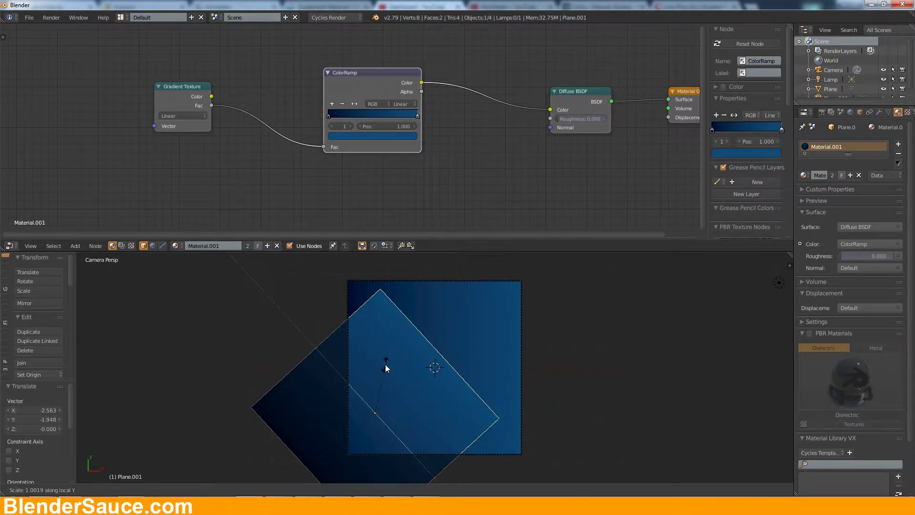
Step: Reposition and slightly rotate the duplicate to cover the lower-left half
key("g")
left_click(389, 392)
key("r")
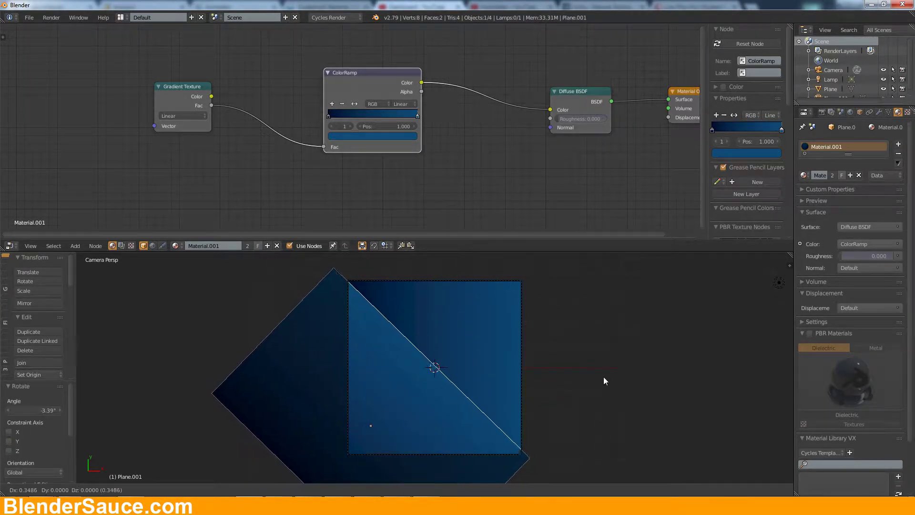
left_click(603, 375)
key("g")
left_click(601, 382)
Step: Give the duplicate its own material with yellow and orange ramp stops
left_click(247, 245)
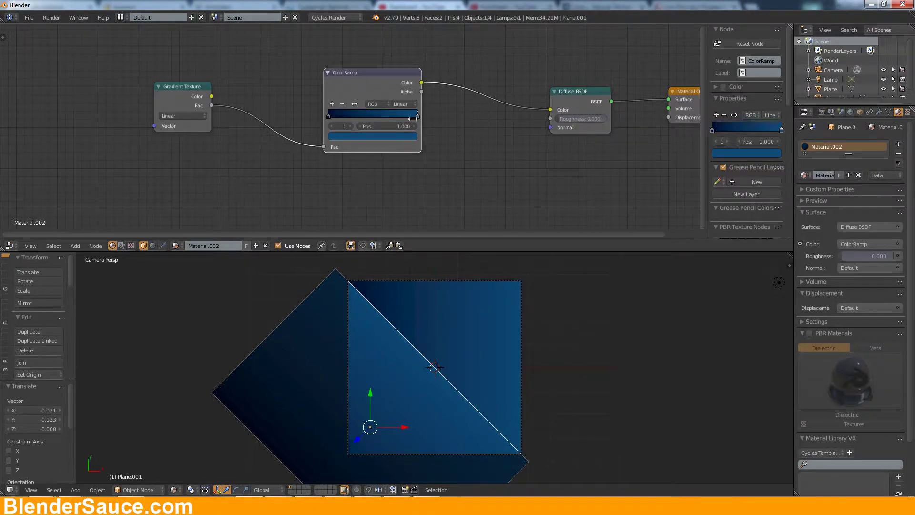
left_click(372, 136)
left_click(338, 66)
left_click_drag(398, 40, 399, 24)
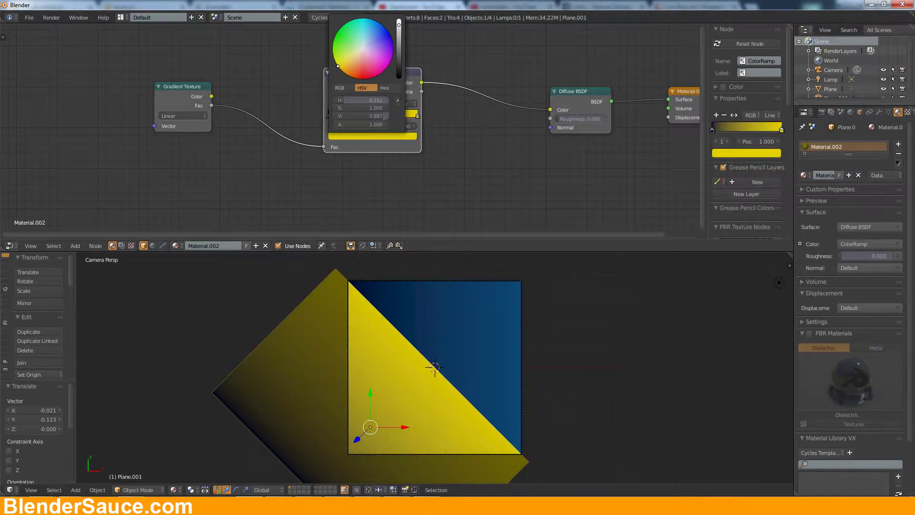
left_click(372, 135)
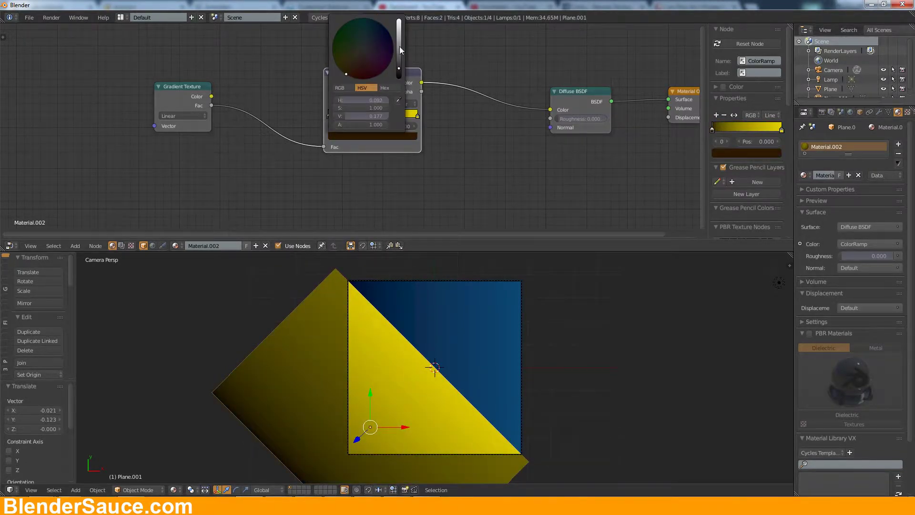
left_click_drag(399, 46, 399, 24)
Step: Move the Gradient node aside and lift the yellow plane above the blue one
left_click_drag(184, 86, 74, 91)
key("shift+a")
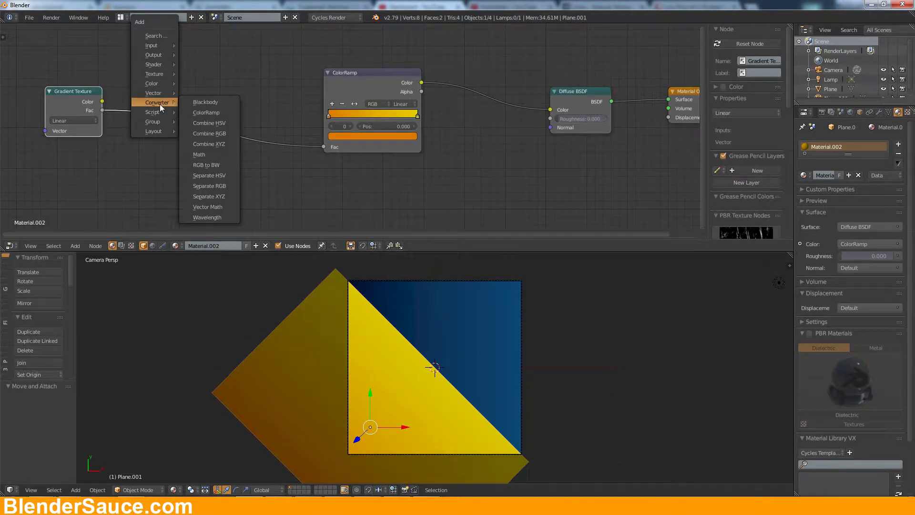
right_click(362, 333)
key("KP_1")
key("g")
key("z")
left_click(347, 330)
Step: Turn the yellow plane 180°, widen the yellow via a ramp stop, and set the 3D cursor
key("KP_0")
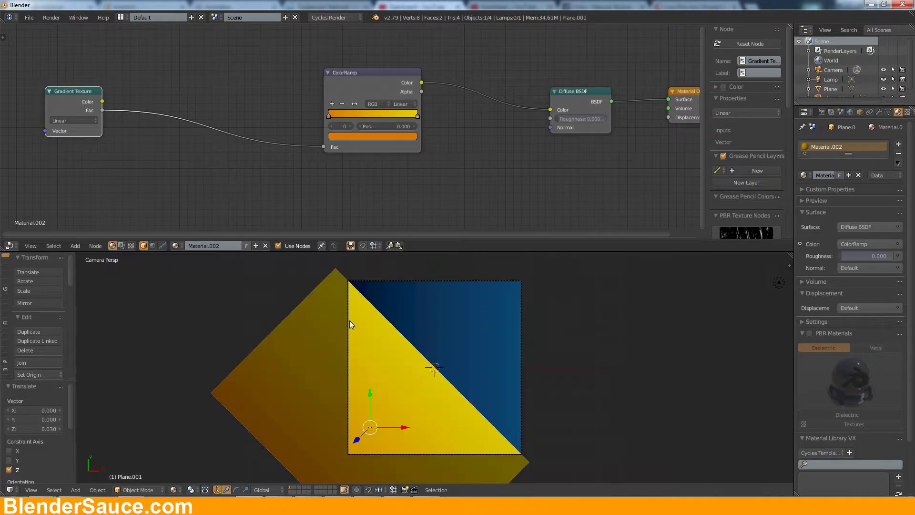
type("180")
key("Return")
left_click_drag(412, 115, 357, 120)
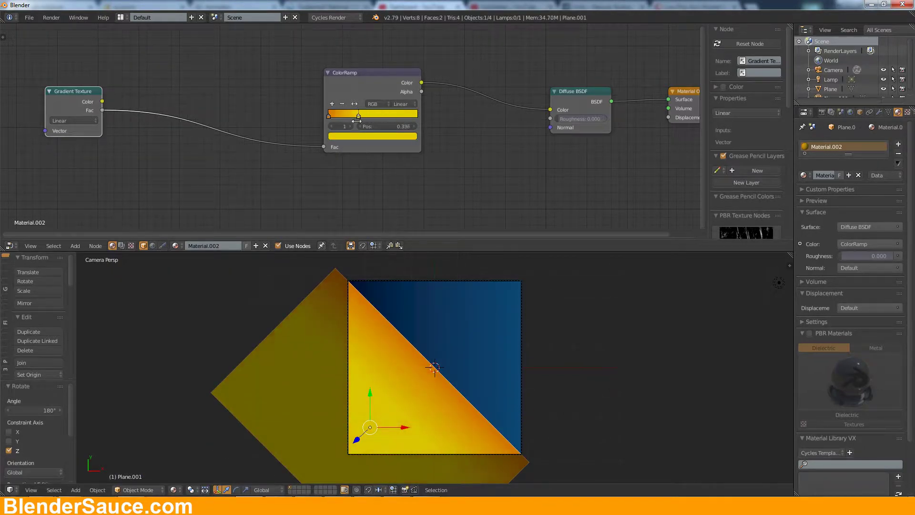
left_click(458, 270)
left_click(30, 17)
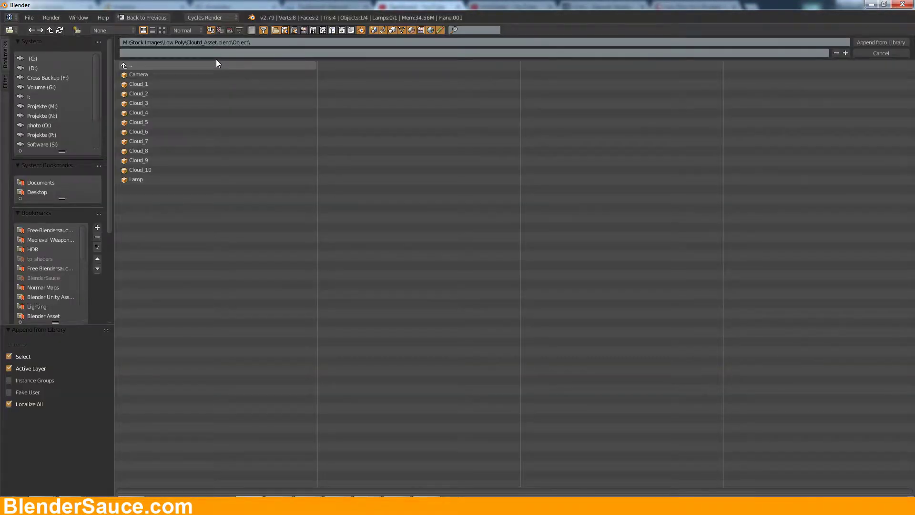
Step: Append Cloud_1 through Cloud_10 from another blend file and turn them 180° about Z
left_click(162, 30)
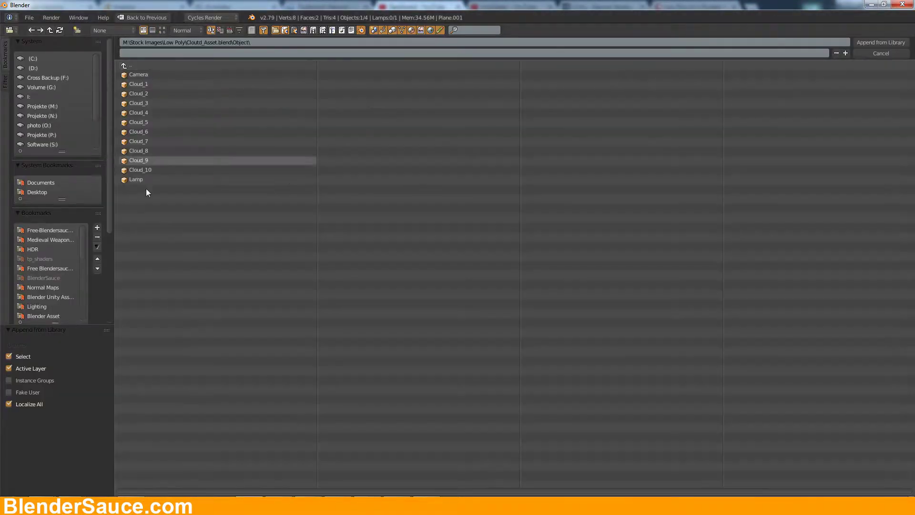
left_click_drag(161, 84, 215, 164)
left_click(880, 42)
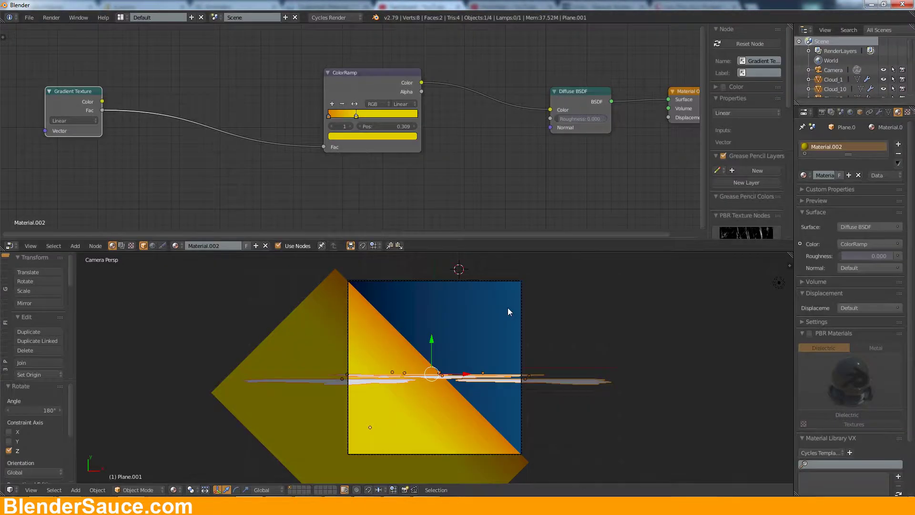
key("r")
key("z")
key("1")
key("8")
key("0")
key("Return")
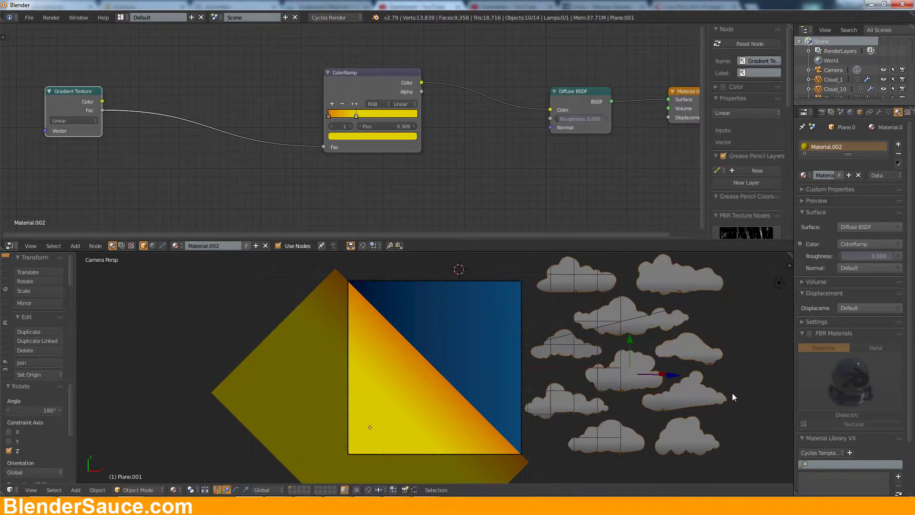
Step: Select just the cloud objects in the front view
right_click(625, 376)
key("a")
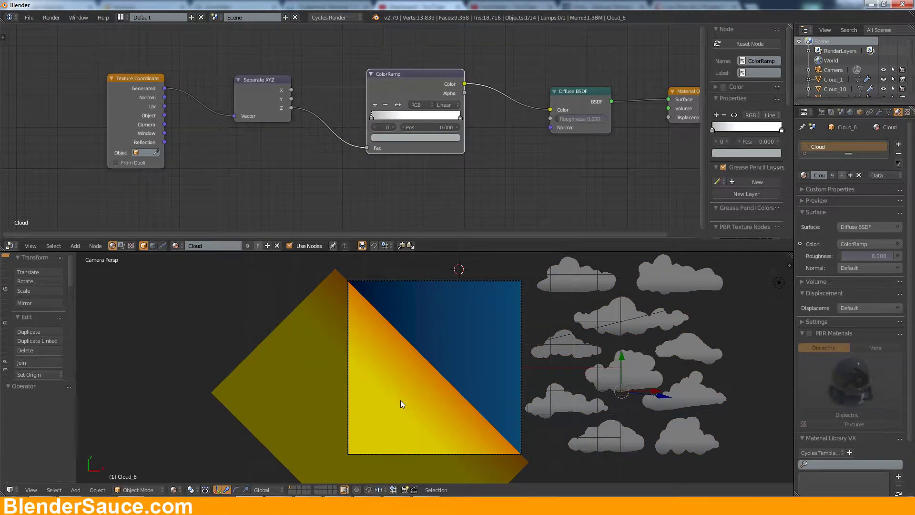
key("KP_1")
key("a")
middle_click_drag(546, 365, 480, 377)
right_click(480, 376, "shift")
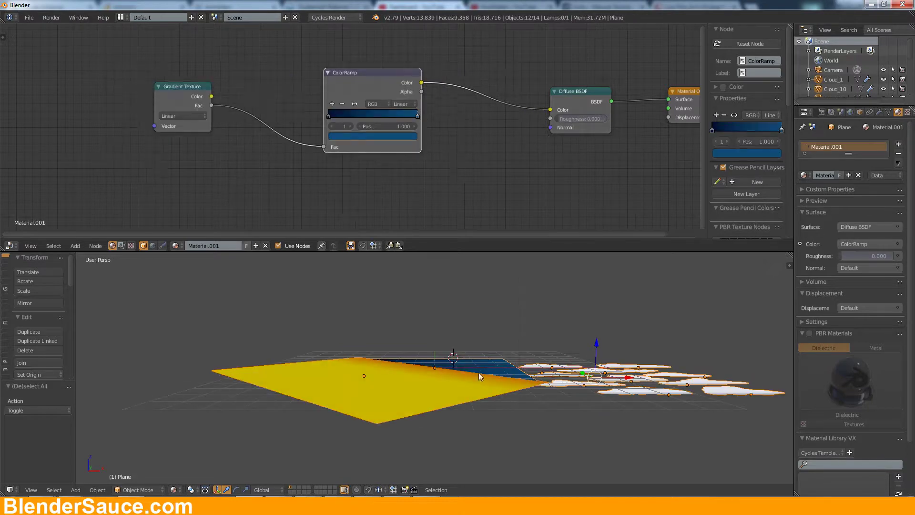
middle_click_drag(636, 371, 567, 374)
key("a")
key("c")
left_click_drag(567, 374, 578, 401)
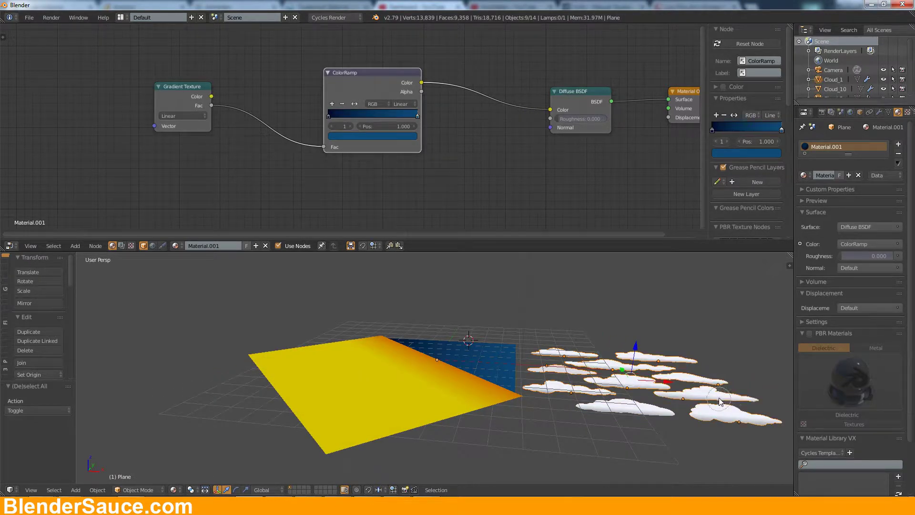
Step: Raise the clouds above the plane along Z and return to the camera view
key("KP_1")
key("g")
key("z")
left_click(625, 320)
key("KP_0")
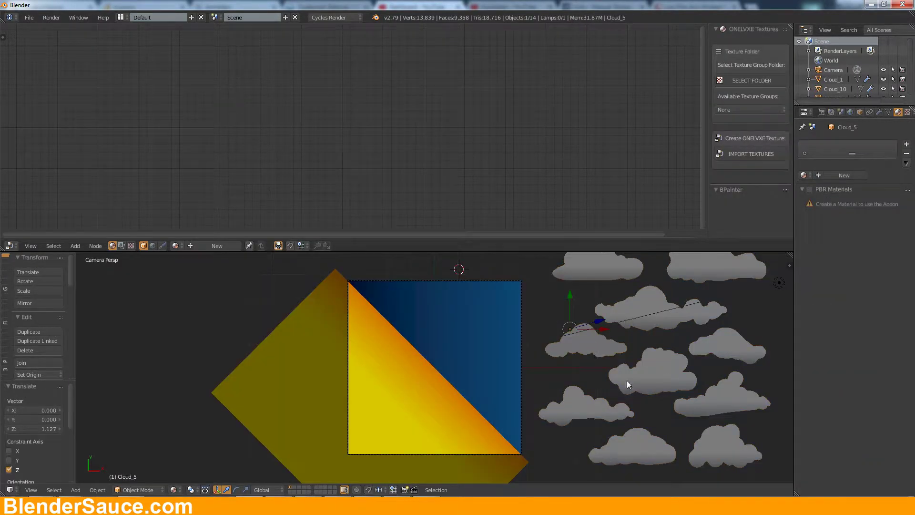
Step: Move three clouds onto the yellow half, shrinking Cloud_6
key("g")
left_click(479, 427)
left_click(397, 413)
right_click(668, 380)
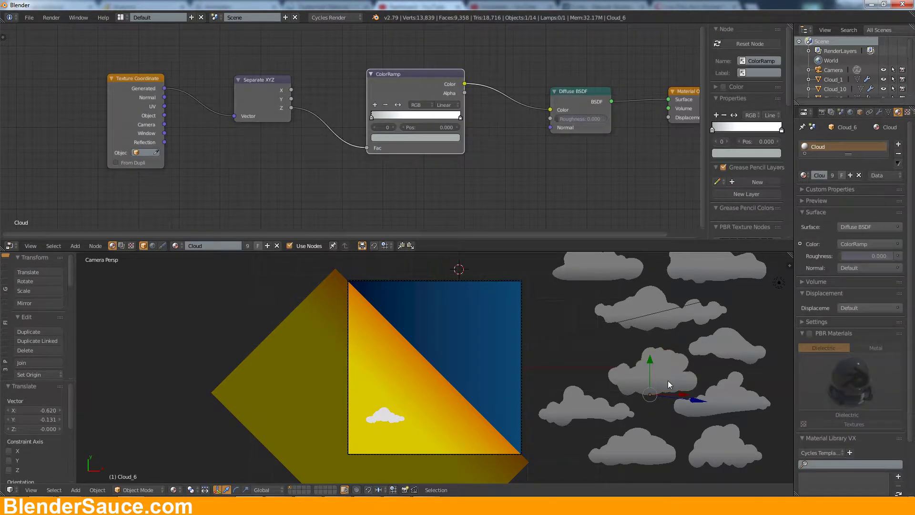
key("g")
left_click(409, 377)
key("s")
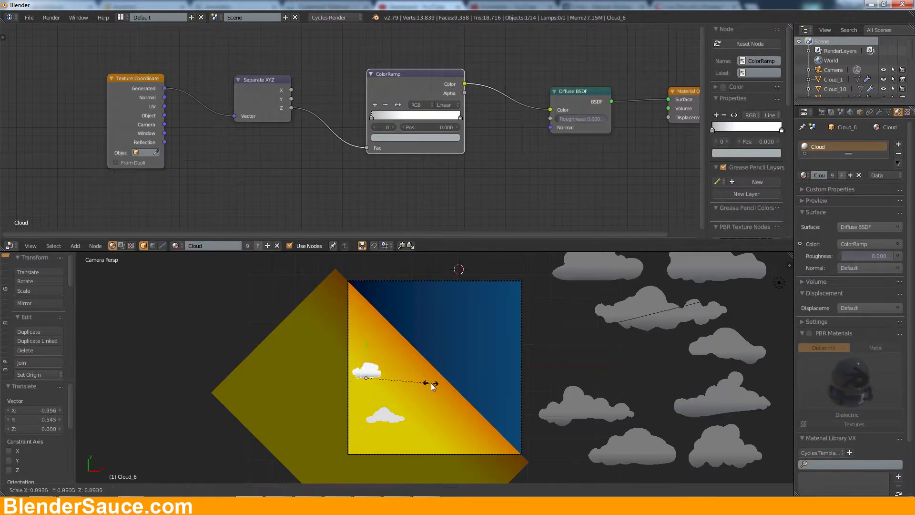
key("g")
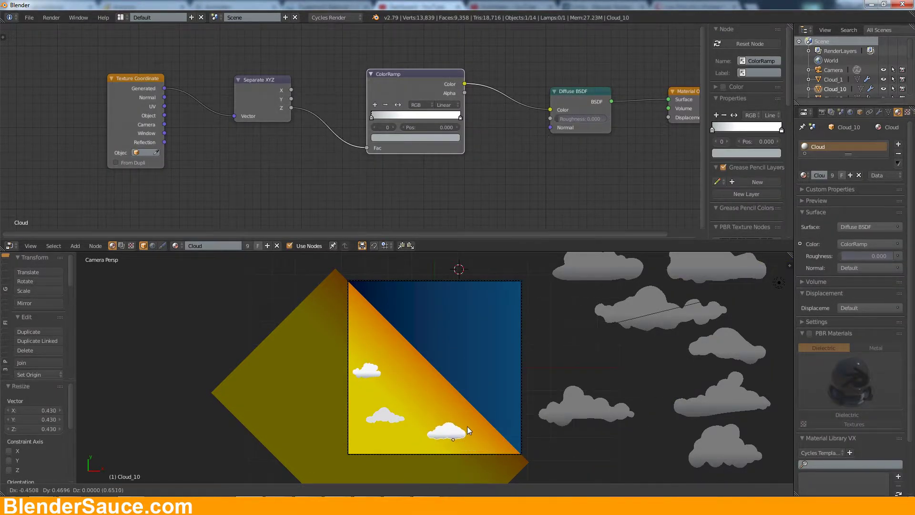
Step: On empty layer 2, in top view, add a cylinder at the centre
key("2")
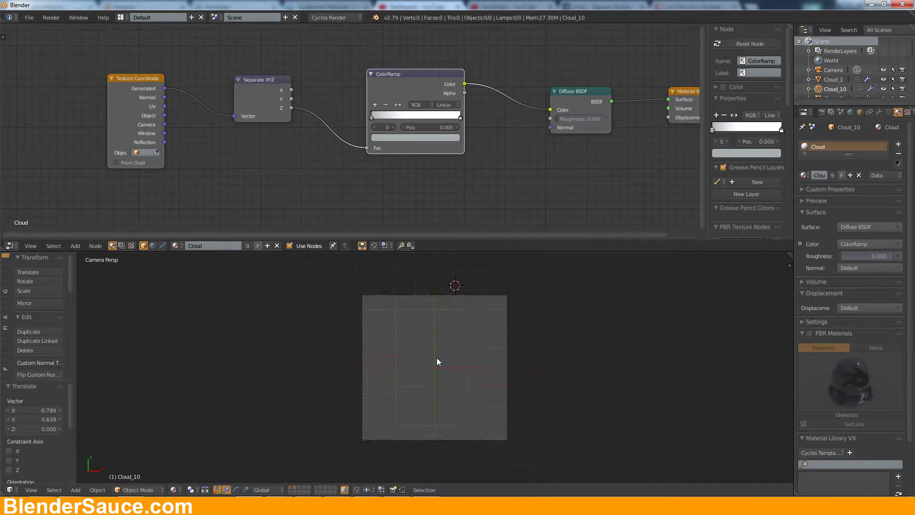
key("KP_7")
key("shift+a")
left_click(481, 48)
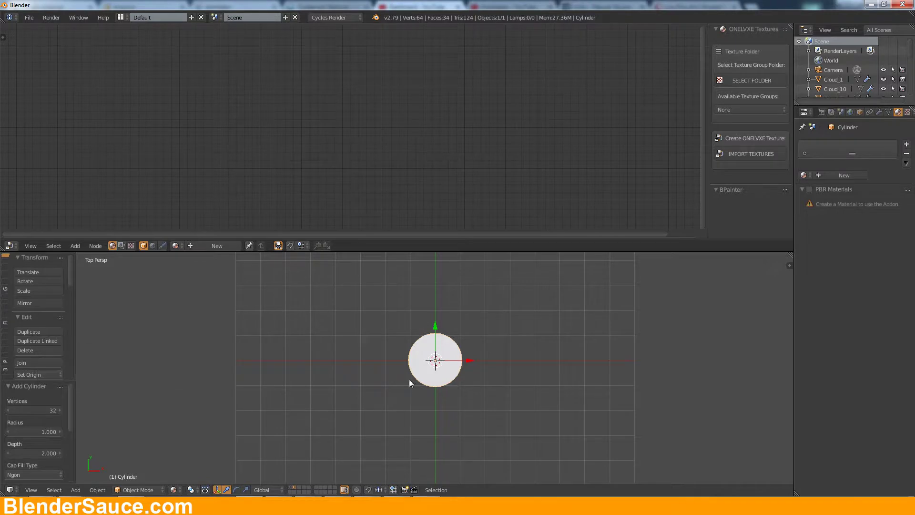
Step: Try extruding and scaling the cylinder, then delete it
key("Tab")
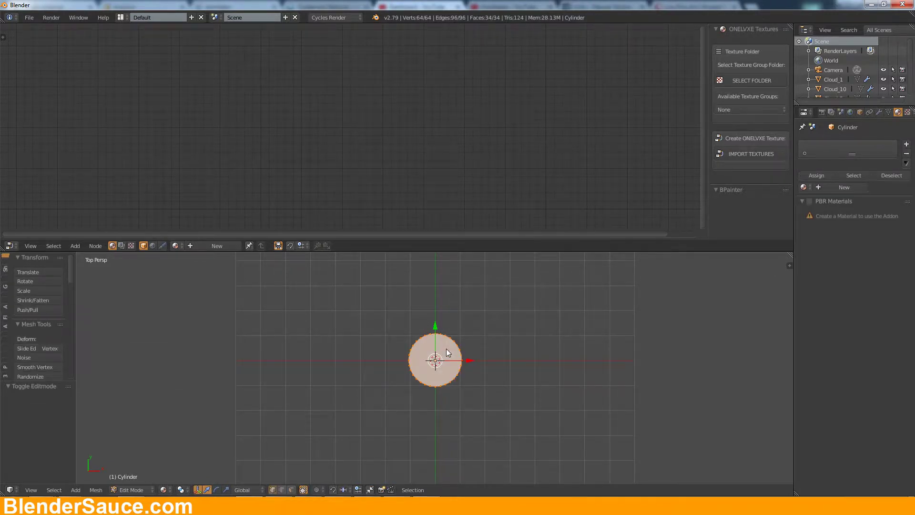
key("e")
left_click(490, 367)
key("s")
middle_click_drag(480, 364, 497, 332)
key("x")
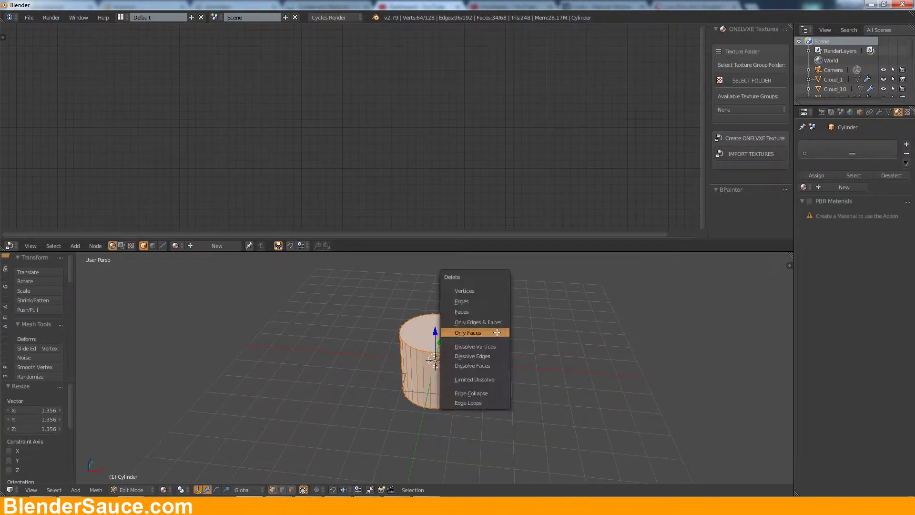
key("Tab")
key("x")
left_click(565, 325)
Step: Add a circle in top view, fill it with a face, and extrude an outer ring
key("KP_7")
key("shift+a")
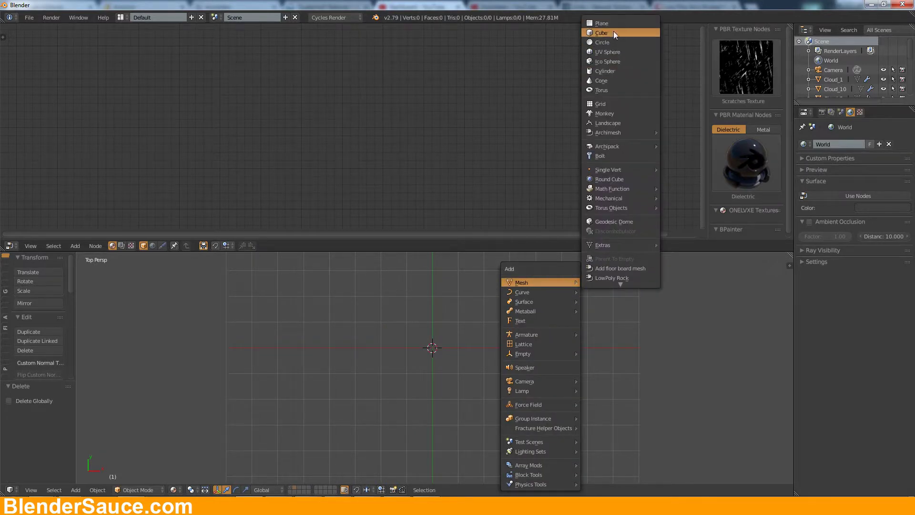
left_click(610, 40)
key("Tab")
key("f")
key("e")
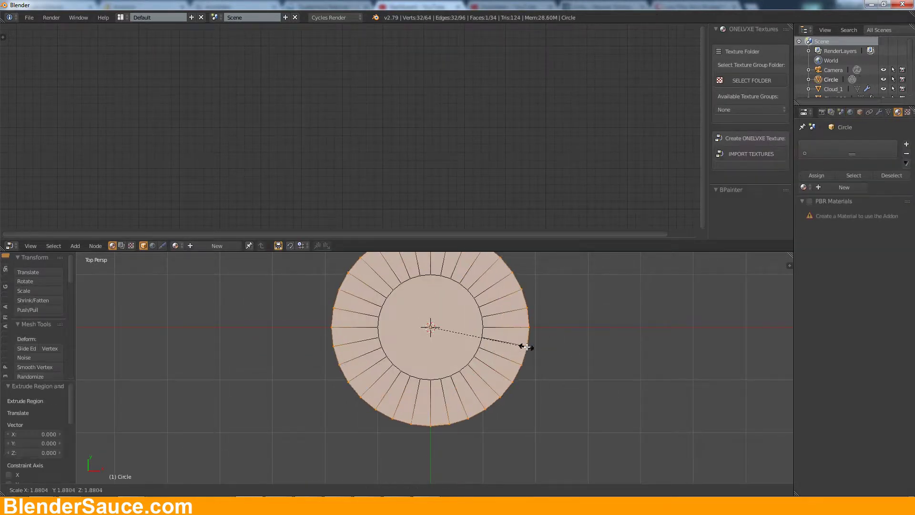
left_click(520, 343)
Step: Checker-deselect outer vertices, scale the rest into pointed rays, and give the sun a new material
scroll(521, 343, "down", 3)
left_click(54, 489)
left_click(81, 435)
key("s")
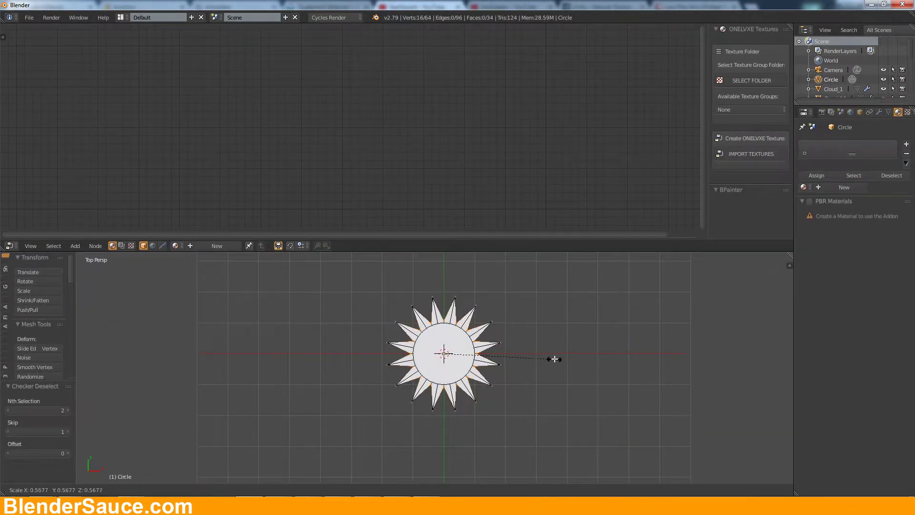
left_click(553, 359)
scroll(553, 359, "up", 3)
left_click(843, 187)
left_click(816, 175)
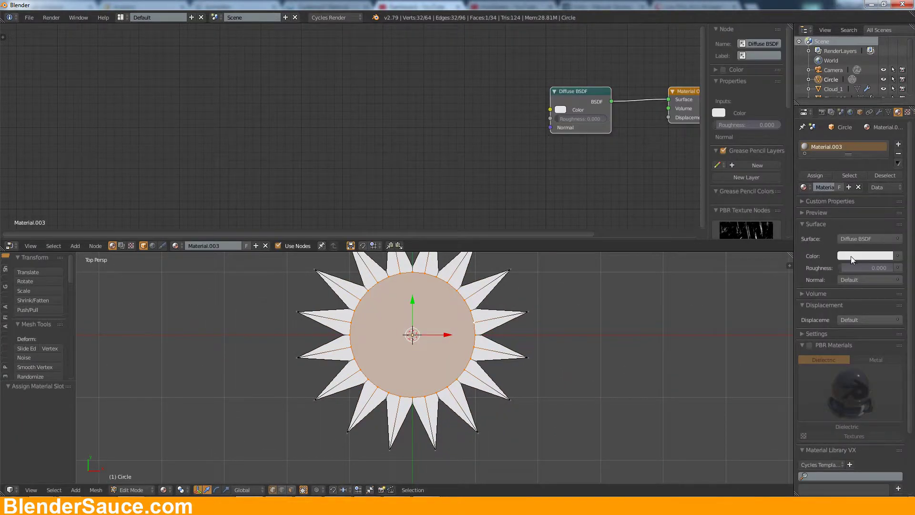
Step: Add a Gradient Texture node and a ColorRamp node to the sun's material
key("shift+a")
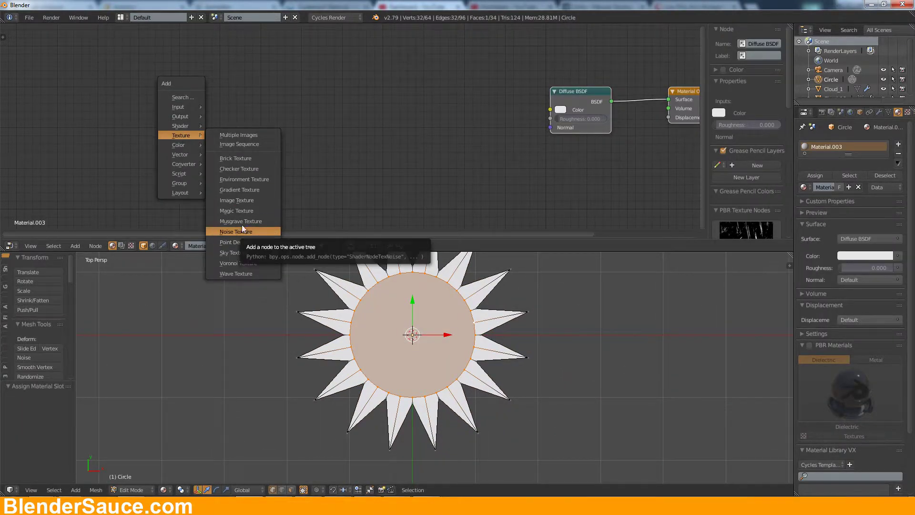
left_click(239, 189)
left_click(229, 96)
key("shift+a")
left_click(405, 152)
left_click(393, 110)
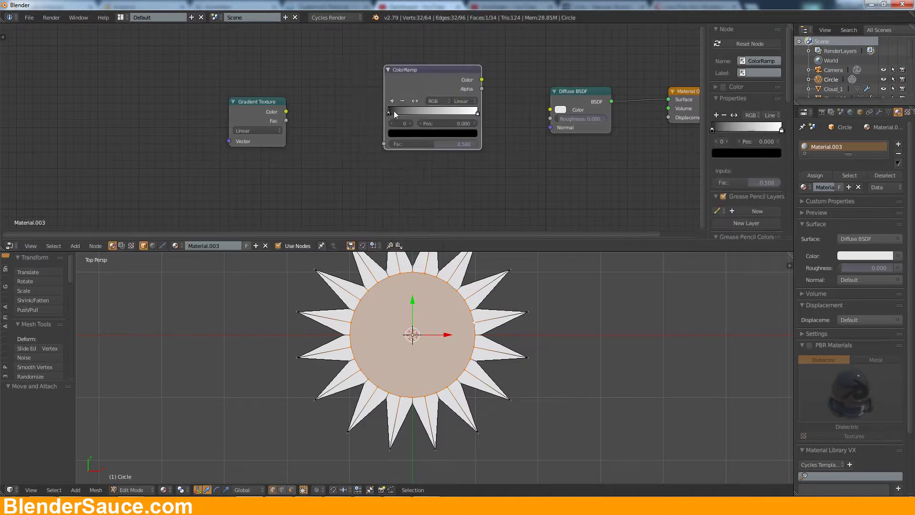
Step: Set the ColorRamp from orange to yellow and wire Gradient into ColorRamp into Diffuse Color
left_click(432, 133)
left_click_drag(457, 180, 459, 148)
left_click(478, 112)
left_click(433, 133)
left_click(395, 183)
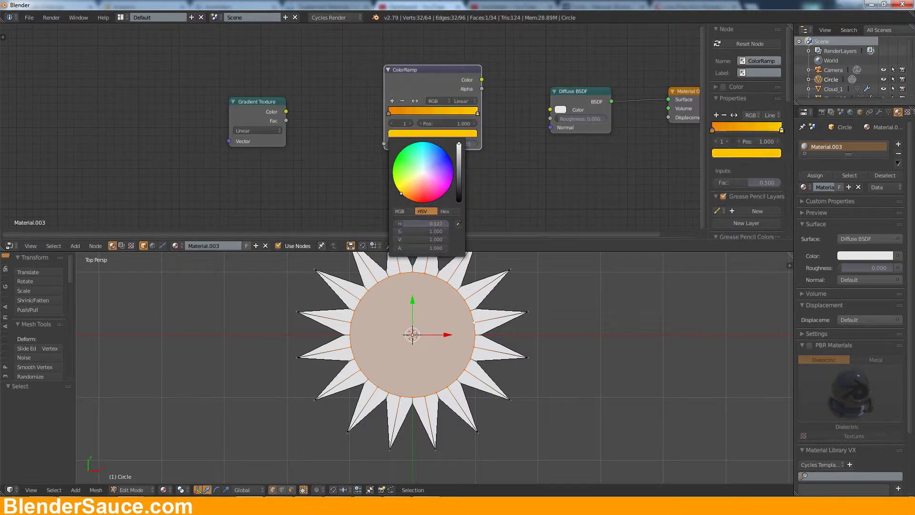
left_click_drag(508, 96, 550, 110)
left_click_drag(286, 121, 384, 143)
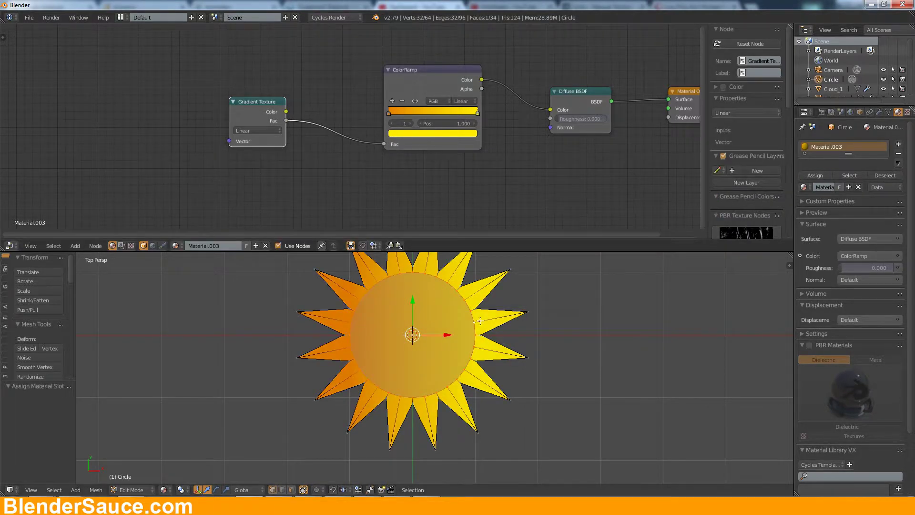
Step: In face mode, select all of the sun's ray faces
left_click(291, 489)
key("a")
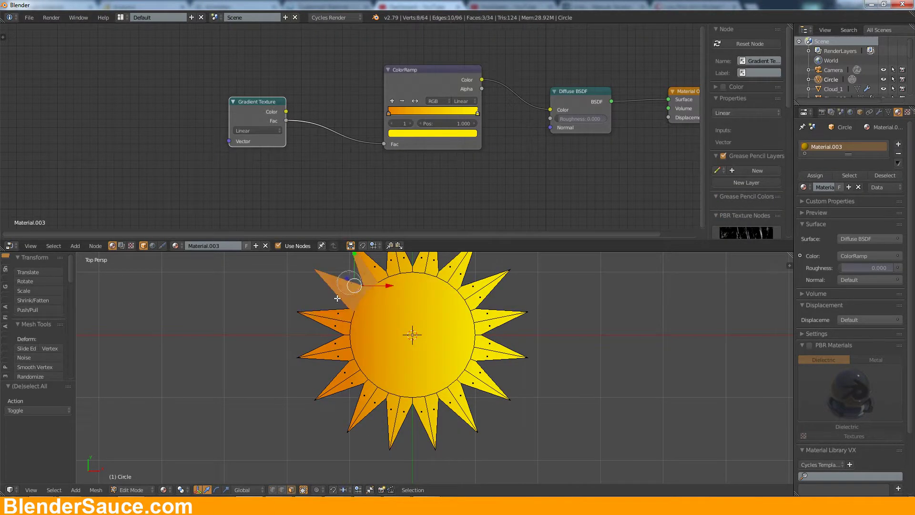
key("c")
left_click_drag(429, 333, 490, 360)
left_click(382, 254)
Step: Assign the rays a new Material.004 with a bright solid orange diffuse colour
left_click(898, 144)
left_click(810, 198)
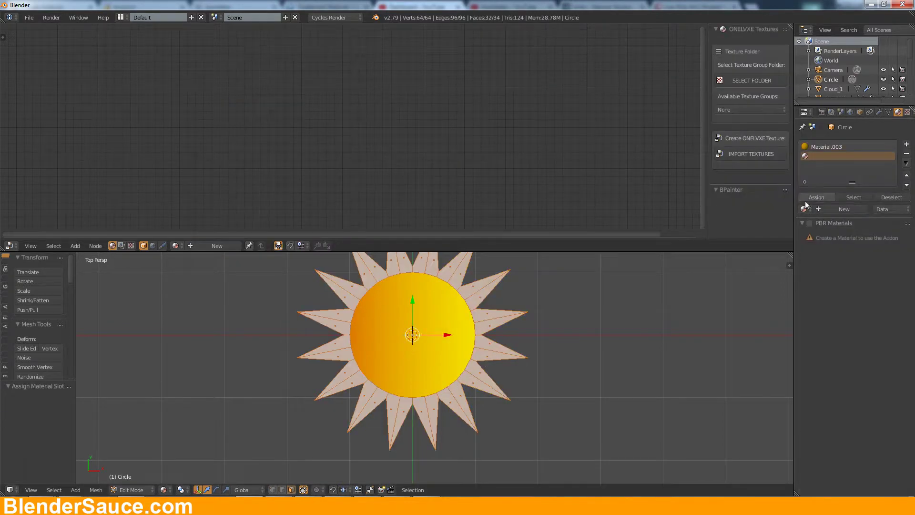
left_click(828, 212)
left_click(561, 109)
left_click(573, 174)
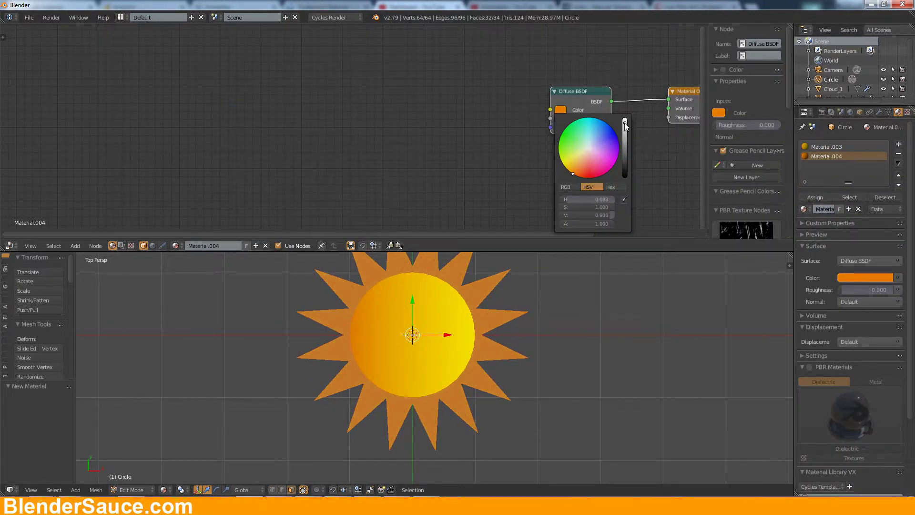
left_click_drag(625, 124, 626, 119)
key("Tab")
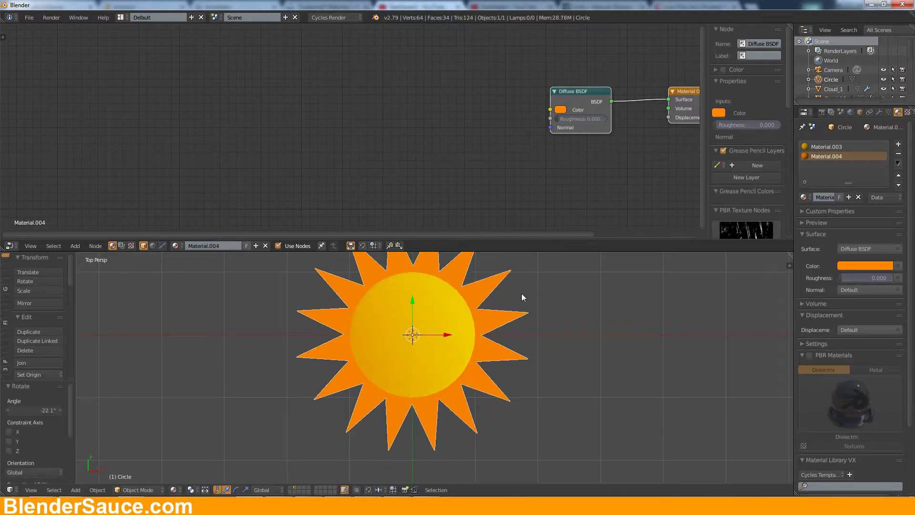
Step: Place the sun among the clouds in front view, then add a new circle mesh for the moon
key("KP_1")
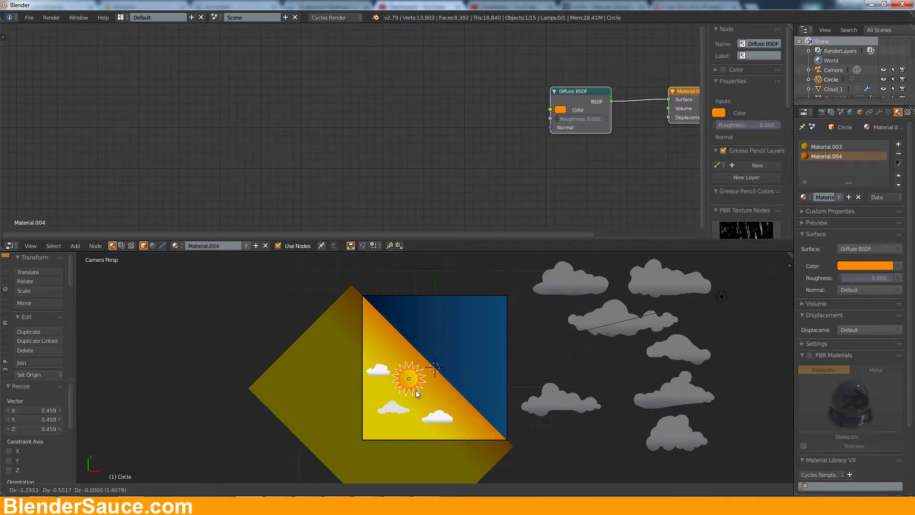
left_click(415, 390)
middle_click_drag(553, 293, 509, 299, "shift")
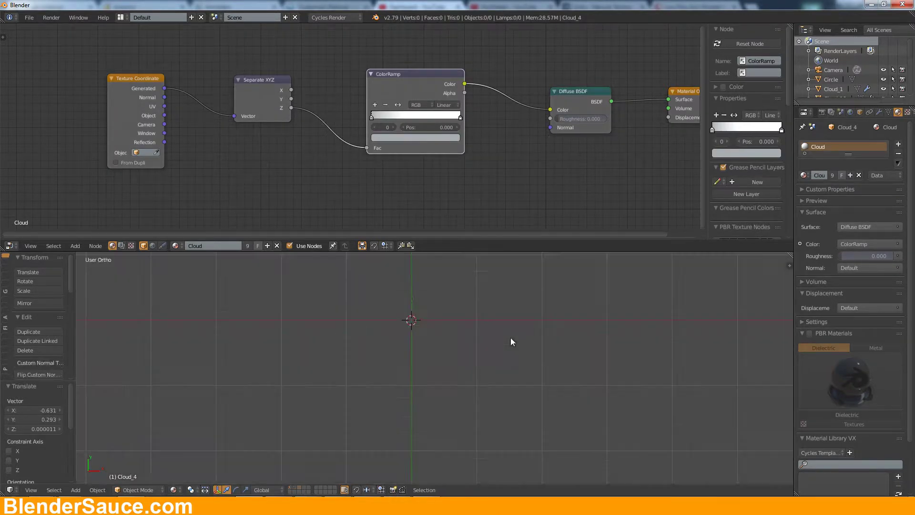
key("shift+a")
left_click(522, 40)
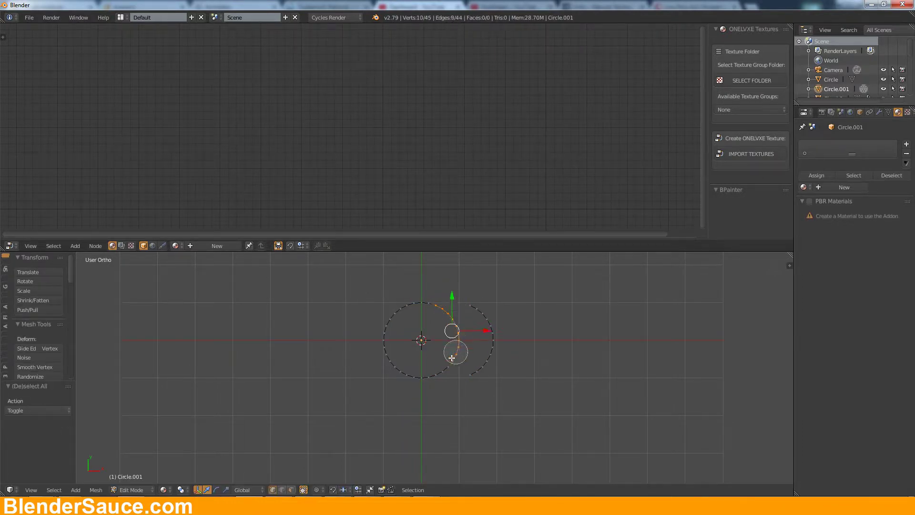
Step: Delete part of the circle, mirror the arc with scale X -1, and slide it into a crescent
key("x")
left_click(424, 311)
type("sx-1")
key("Return")
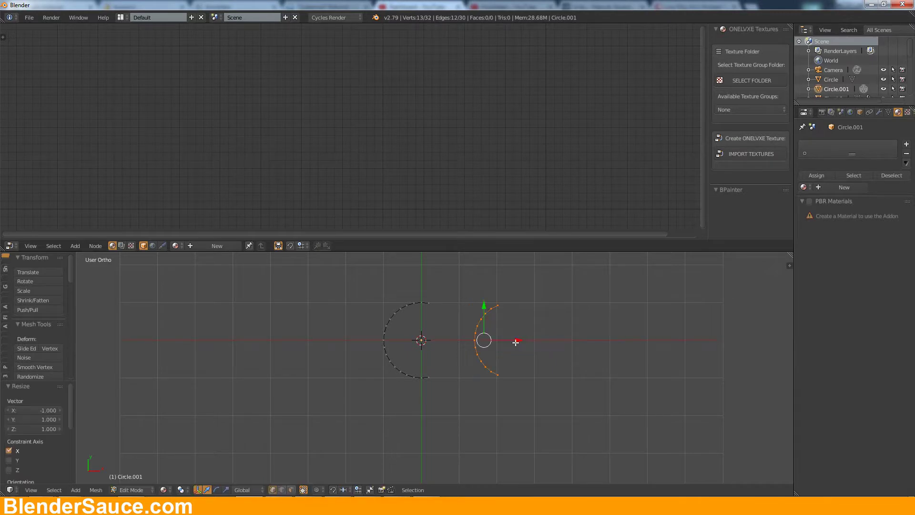
key("g")
key("x")
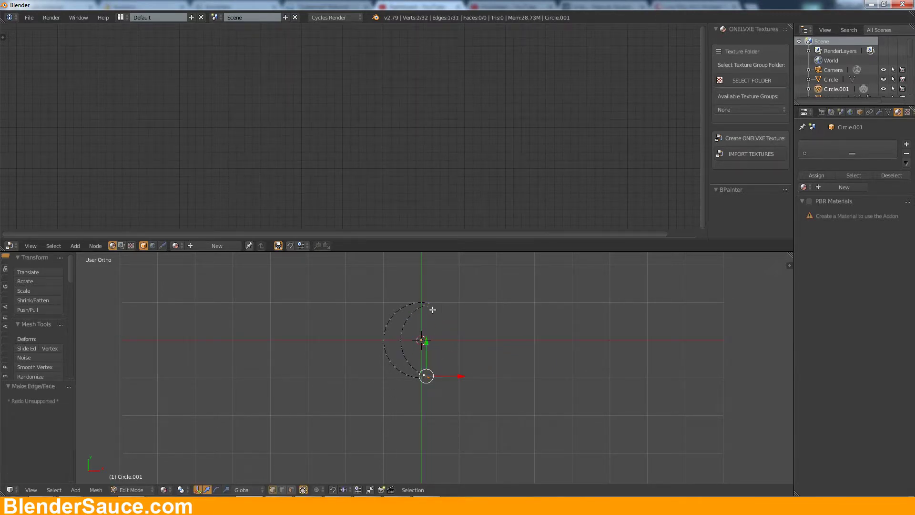
Step: Assign Material.002 to the crescent moon and return to the top view
left_click(803, 187)
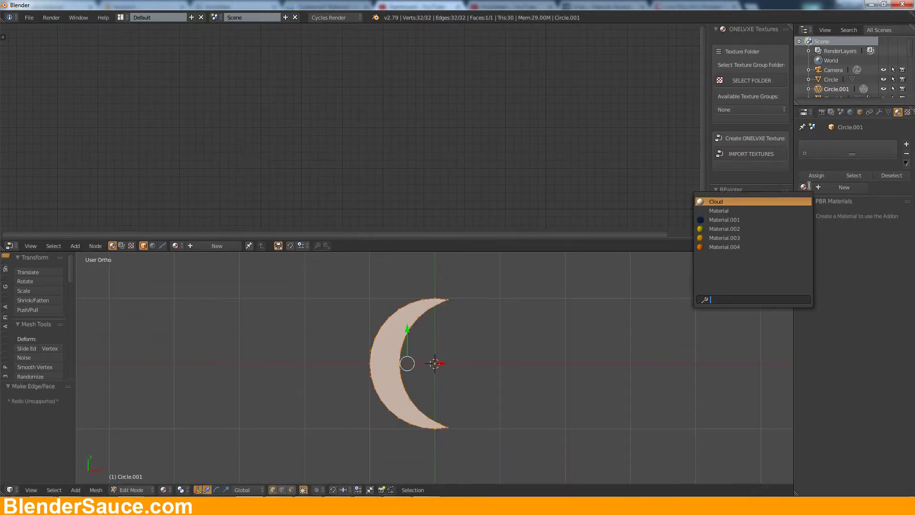
left_click(724, 223)
key("Tab")
key("KP_1")
key("KP_7")
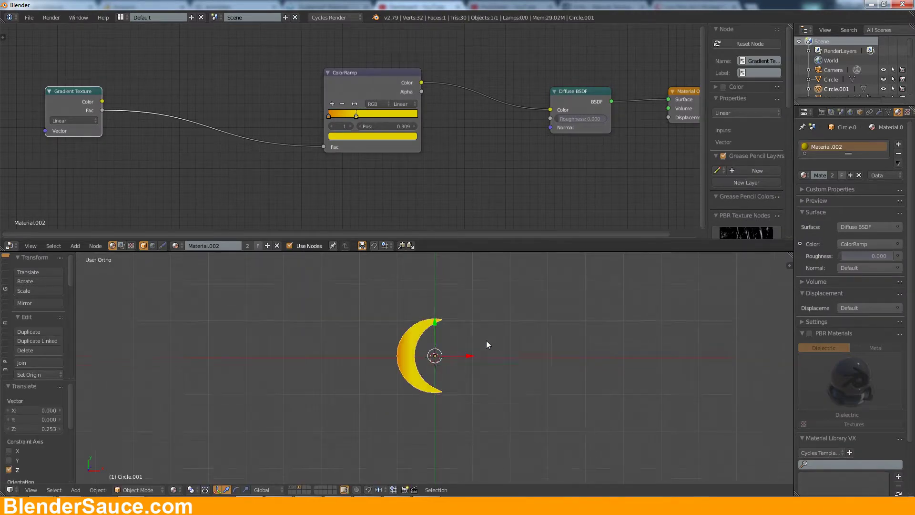
Step: Add a new circle and checker-deselect every other vertex as the star's points
key("shift+a")
left_click(556, 33)
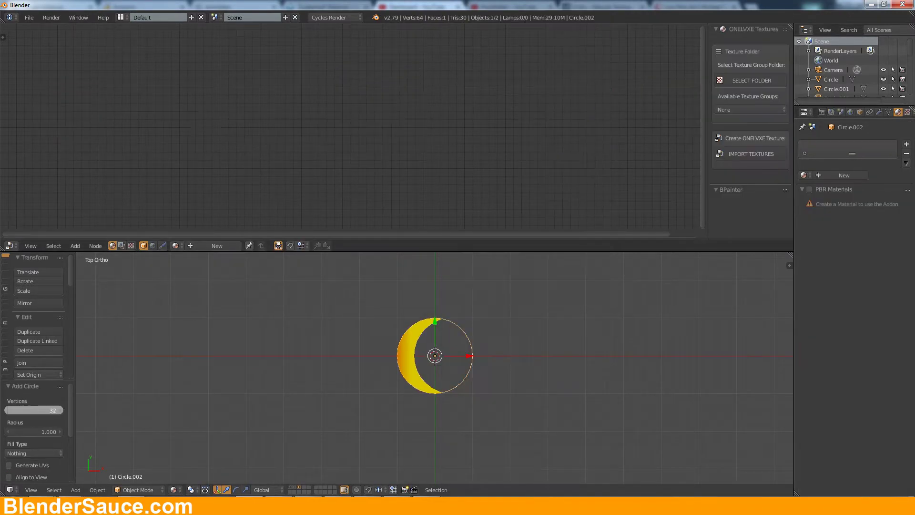
key("Tab")
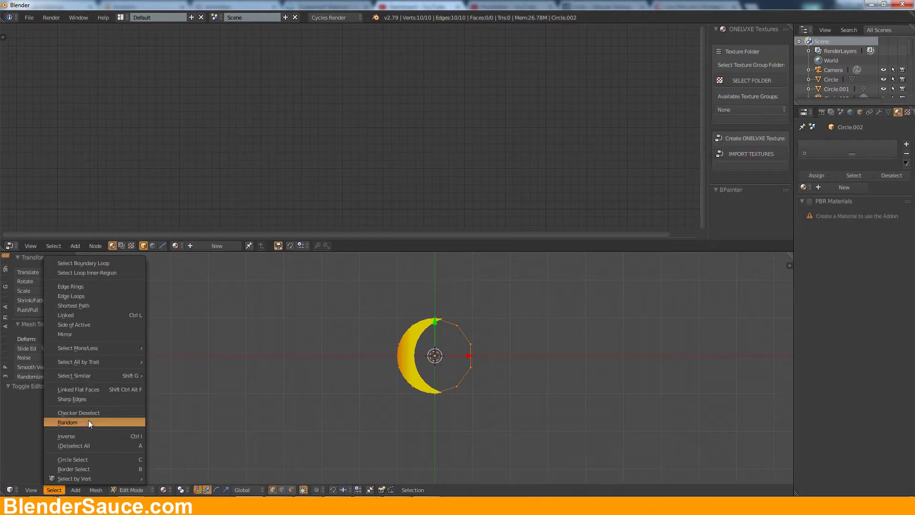
left_click(88, 422)
key("s")
left_click(476, 335)
scroll(542, 331, "up", 2)
Step: Shrink the inner vertices into a five-pointed star, move it beside the moon, and fill it
key("Tab")
key("g")
left_click(658, 334)
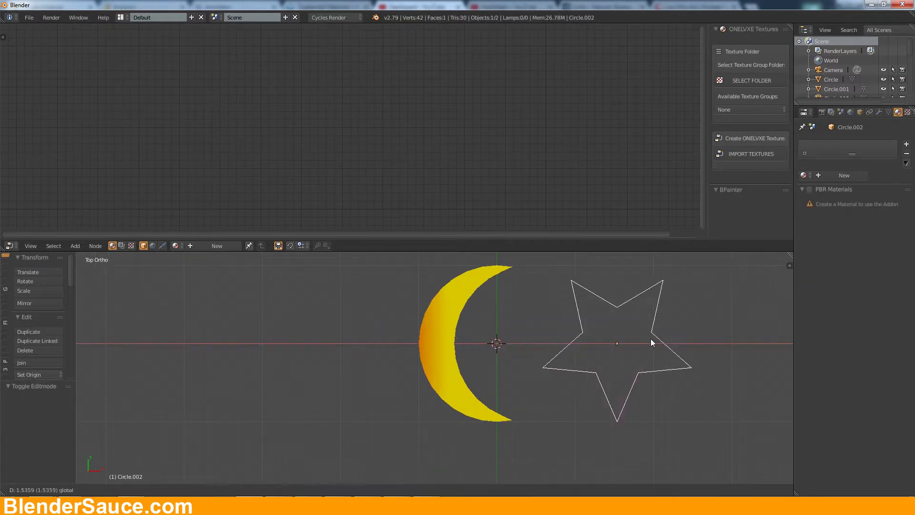
key("Tab")
key("f")
key("a")
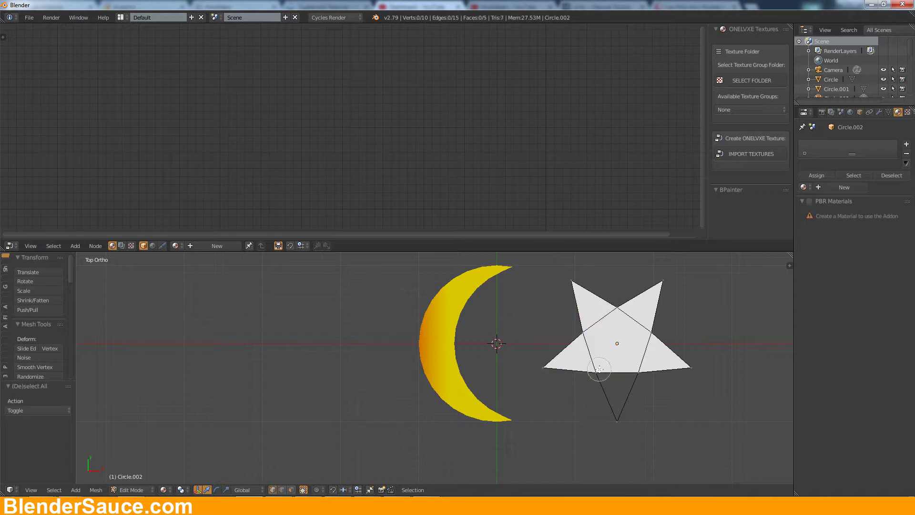
Step: Assign Material.003 to the star to make it yellow
key("Tab")
left_click(804, 187)
left_click(744, 209)
scroll(665, 353, "down", 6)
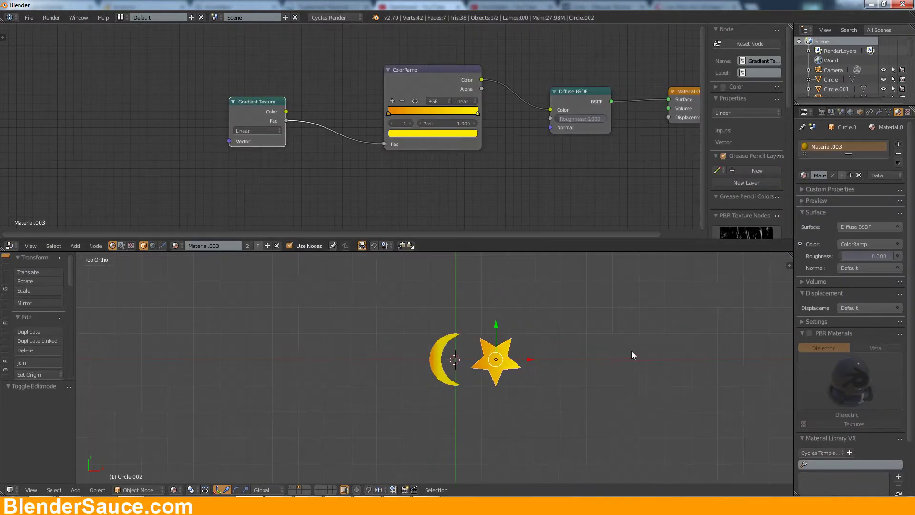
Step: Lift the star on Z and duplicate it several times across the night sky in camera view
left_click_drag(491, 353, 491, 347)
key("KP_0")
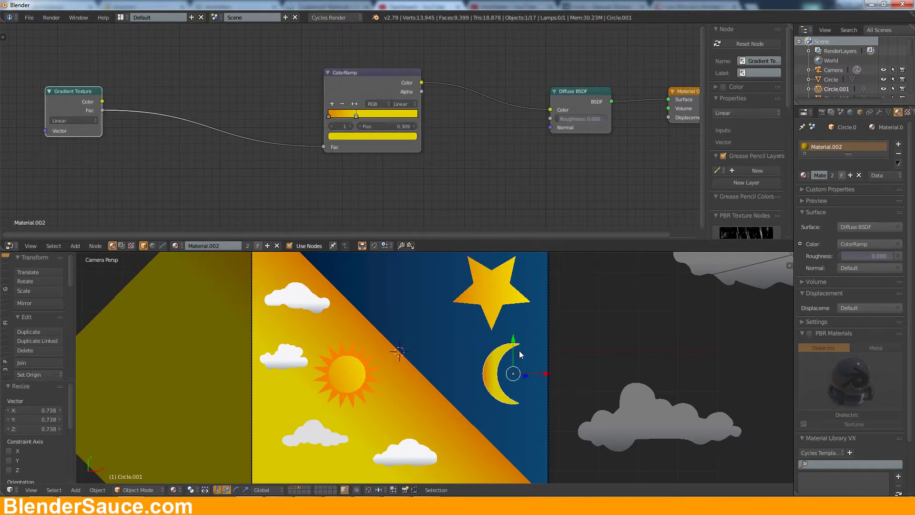
key("shift+d")
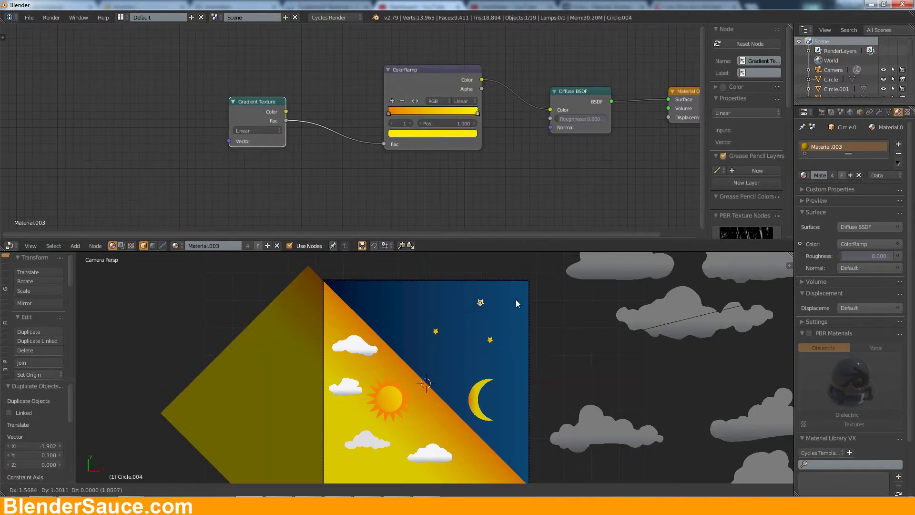
key("shift+d")
left_click(475, 316)
key("shift+d")
left_click(492, 316)
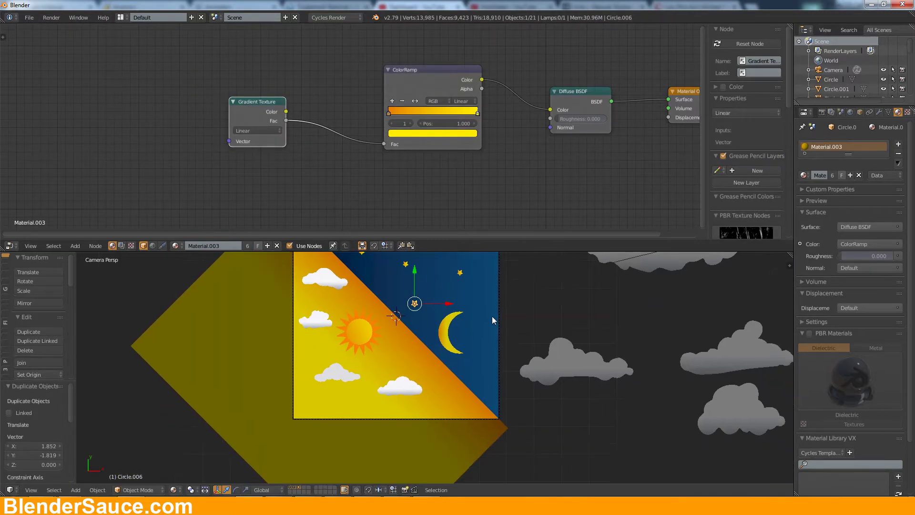
left_click_drag(501, 251, 500, 110)
scroll(471, 233, "up", 4)
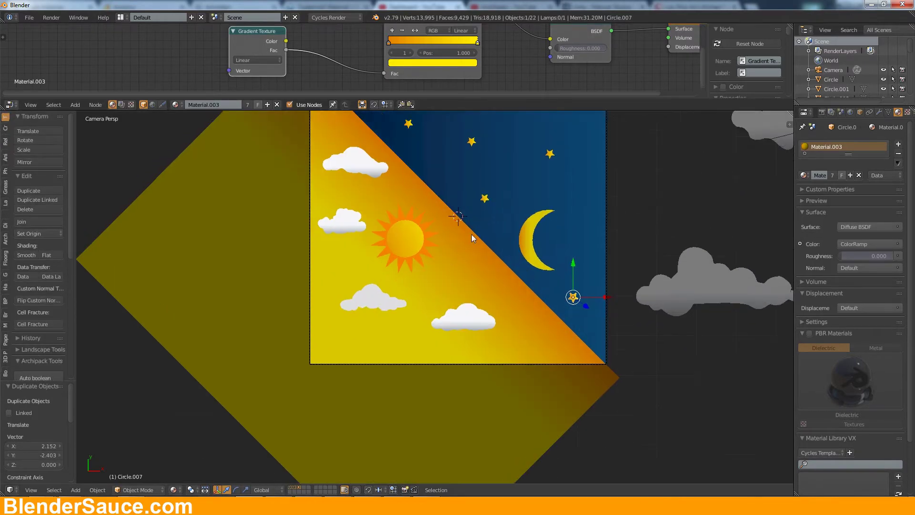
middle_click_drag(471, 234, 421, 274, "shift")
Step: Add a text object reading 'Good Morning'
key("shift+a")
left_click(582, 247)
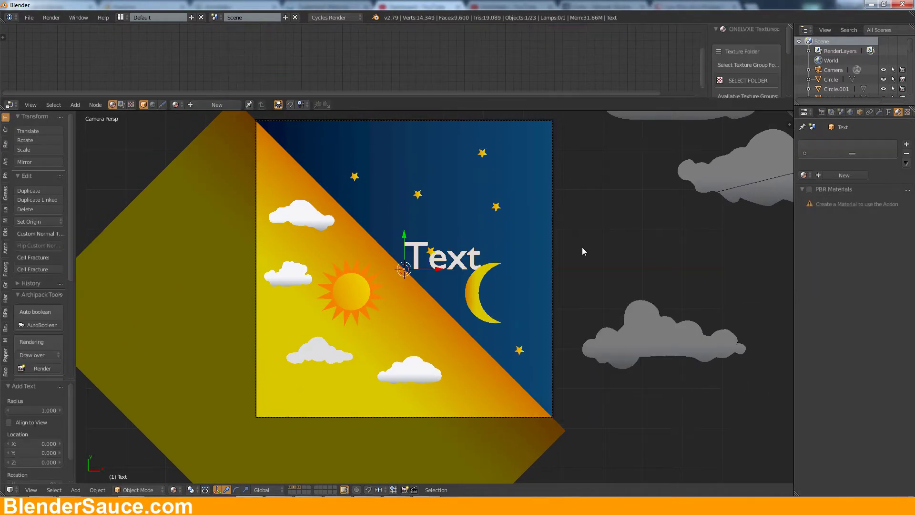
key("Tab")
key("BackSpace")
key("BackSpace")
key("BackSpace")
type("Good Morning")
key("Tab")
key("g")
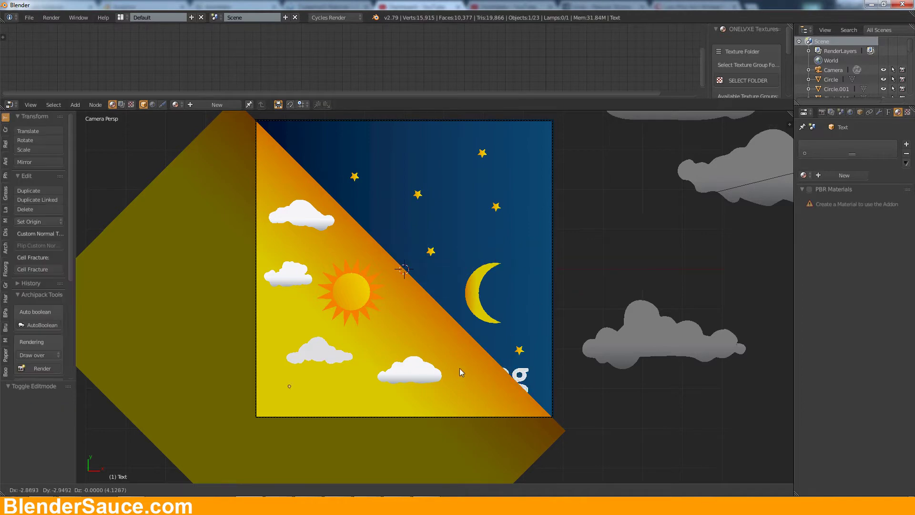
left_click(459, 368)
Step: Shrink 'Good Morning' and move it near the bottom of the camera frame
key("KP_1")
key("KP_0")
key("s")
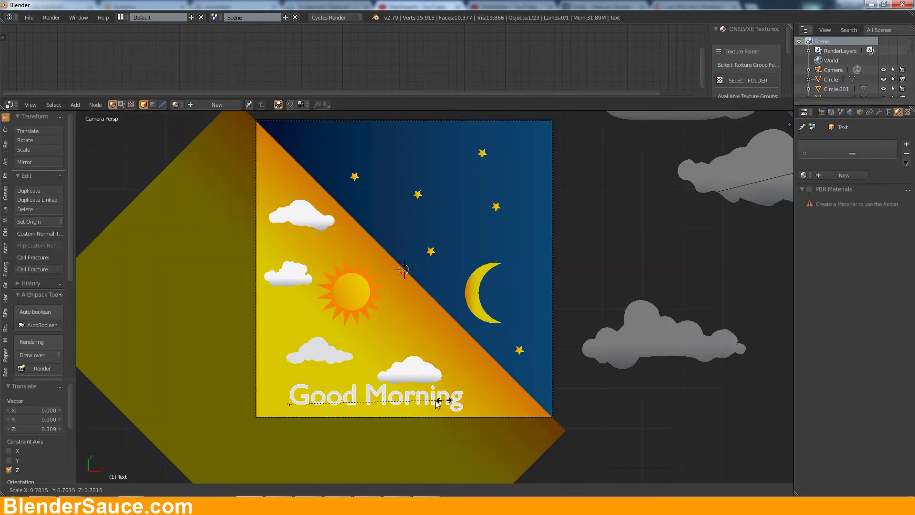
left_click(439, 402)
key("g")
left_click(510, 408)
Step: Change the text's font to the TIMESCRM.TTF script font
left_click(888, 112)
left_click(889, 326)
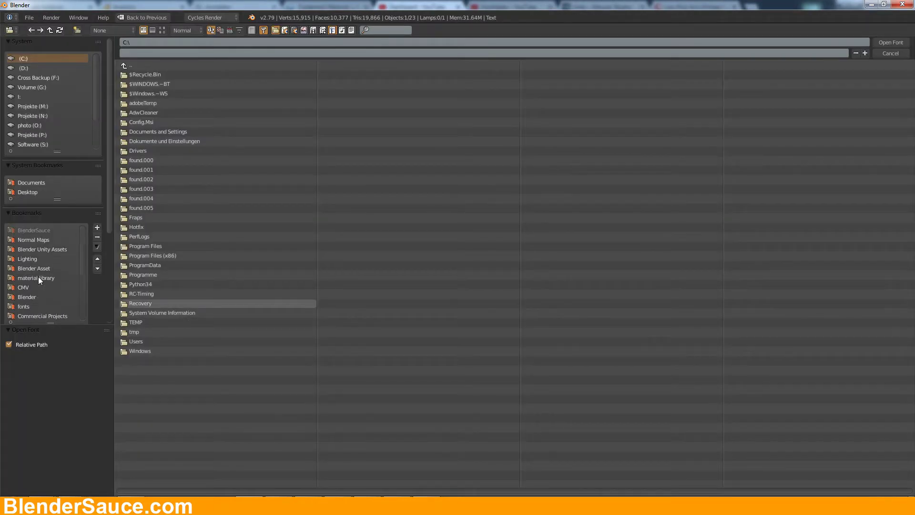
left_click(38, 276)
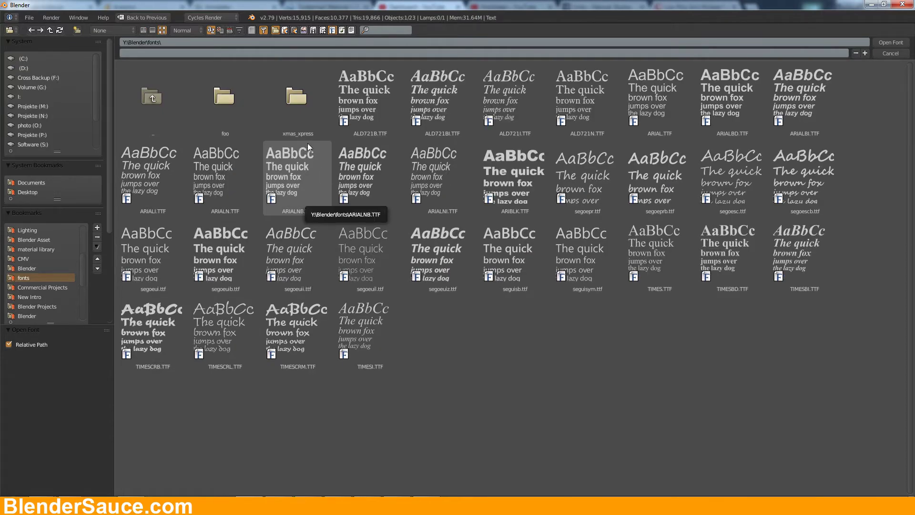
double_click(311, 316)
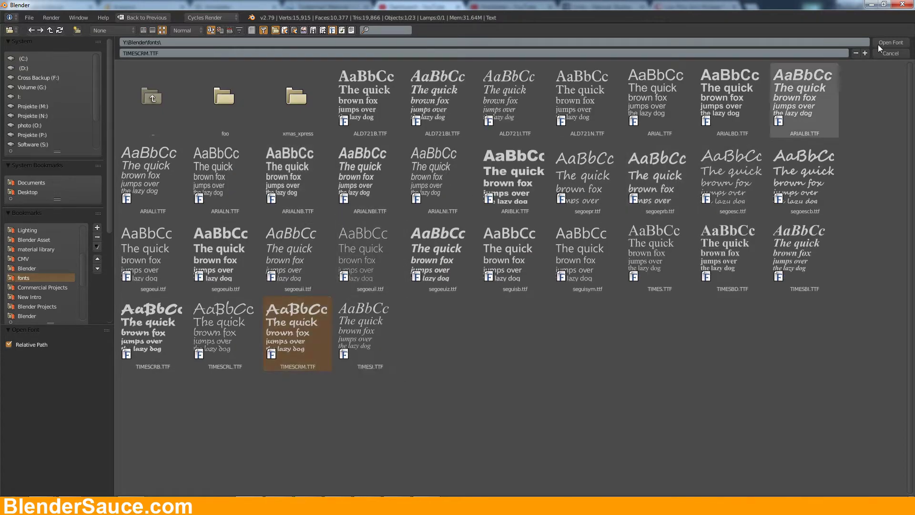
Step: Duplicate the text, change the copy to 'Good Night', and place it at the top
key("shift+d")
left_click(408, 136)
key("Tab")
key("BackSpace")
key("BackSpace")
key("BackSpace")
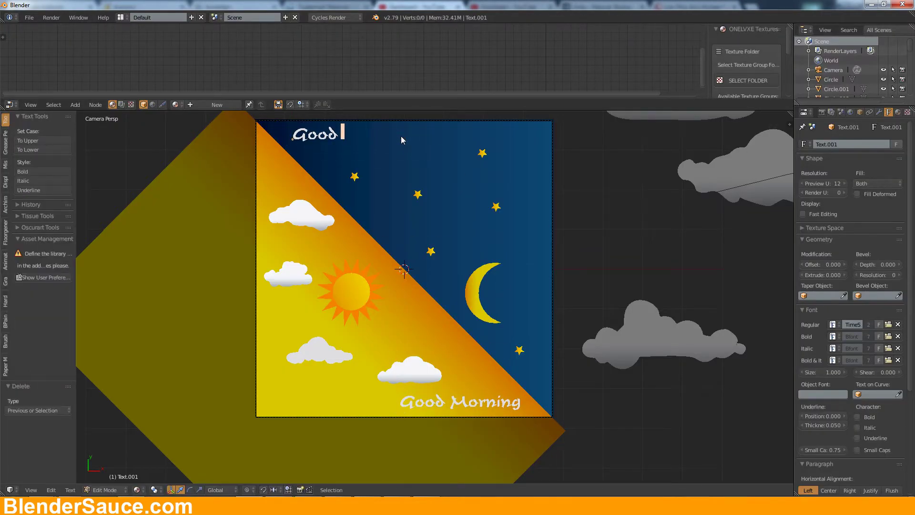
type("Night")
key("Tab")
key("g")
left_click(402, 112)
Step: Fine-tune both texts' positions, putting 'Good Night' at the top left of the frame
right_click(452, 403)
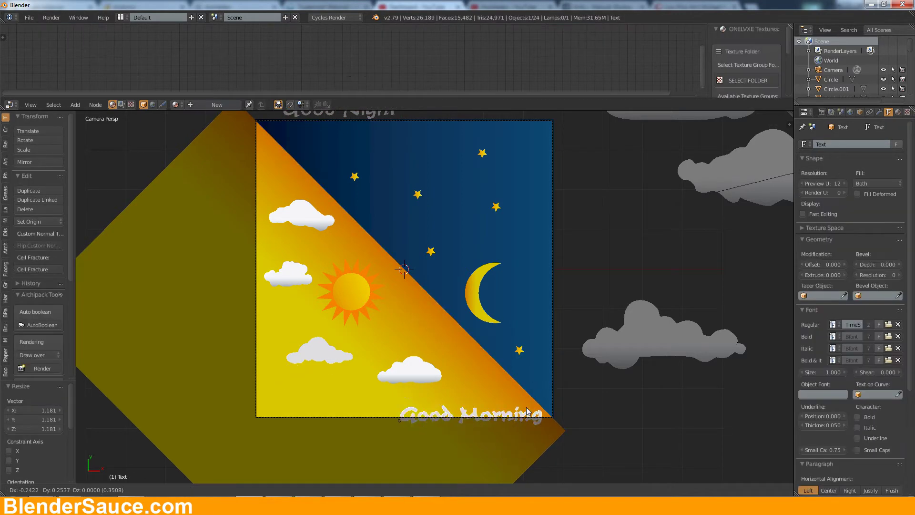
key("g")
left_click(399, 249)
right_click(374, 115)
key("g")
left_click(381, 141)
left_click(831, 112)
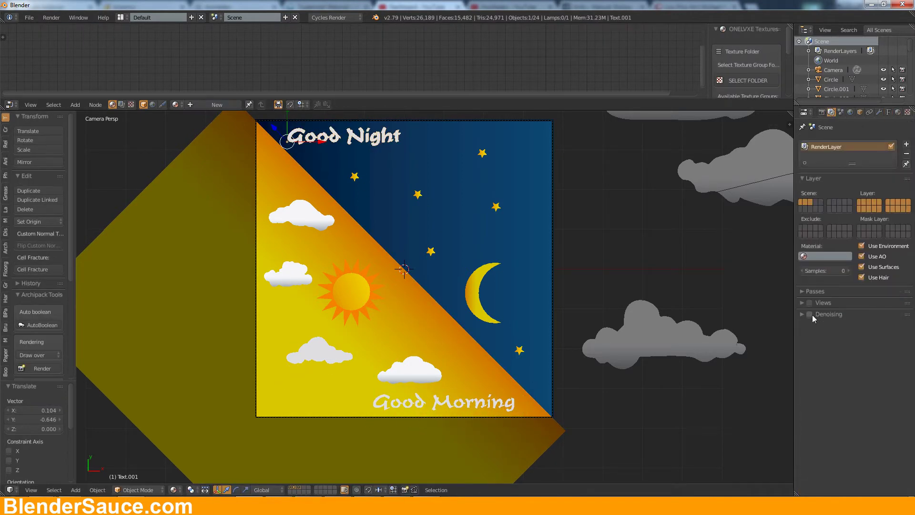
scroll(867, 334, "down", 5)
Step: Confirm 15 render samples and set the lamp strength to 1.5
key("Return")
scroll(828, 222, "up", 3)
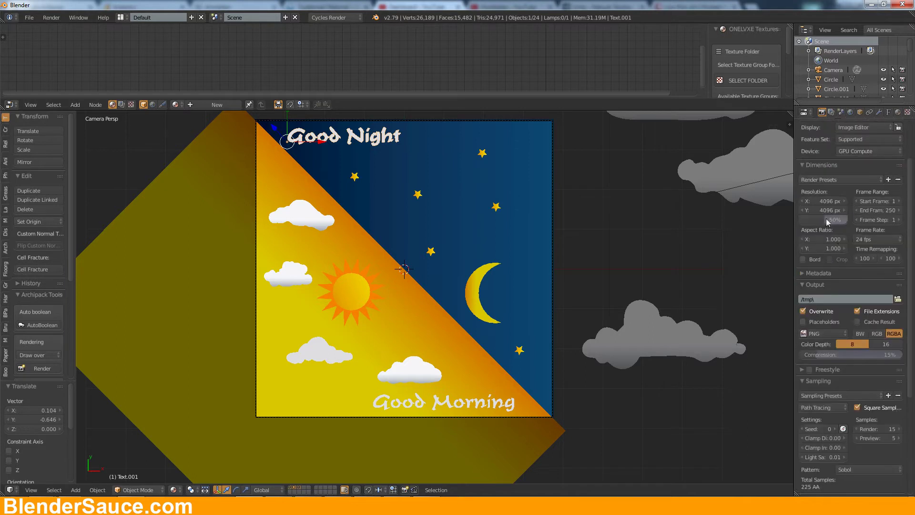
scroll(524, 267, "down", 3)
right_click(645, 228)
left_click(879, 112)
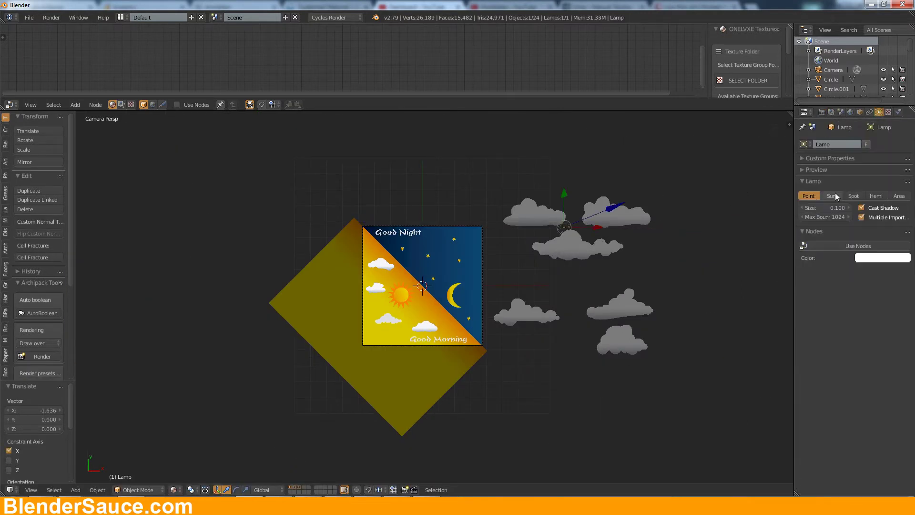
type(".5")
key("Return")
Step: Light the world with an angmap12.jpg Environment Texture and preview the scene rendered
left_click(850, 112)
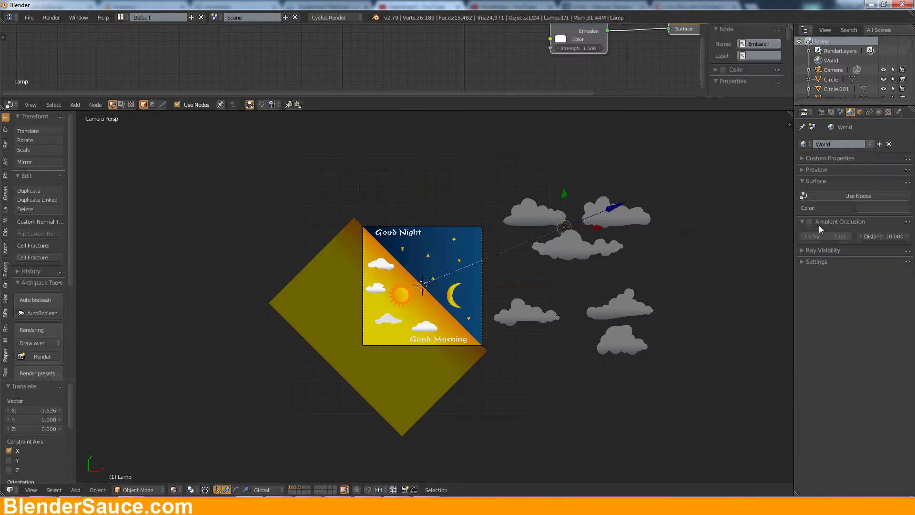
left_click(858, 196)
left_click(858, 208)
left_click(729, 117)
left_click(889, 219)
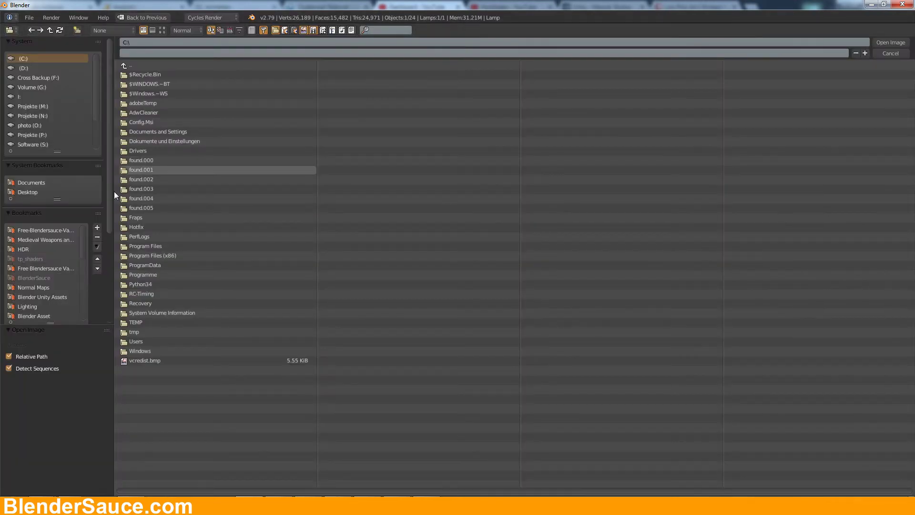
left_click(27, 249)
double_click(527, 102)
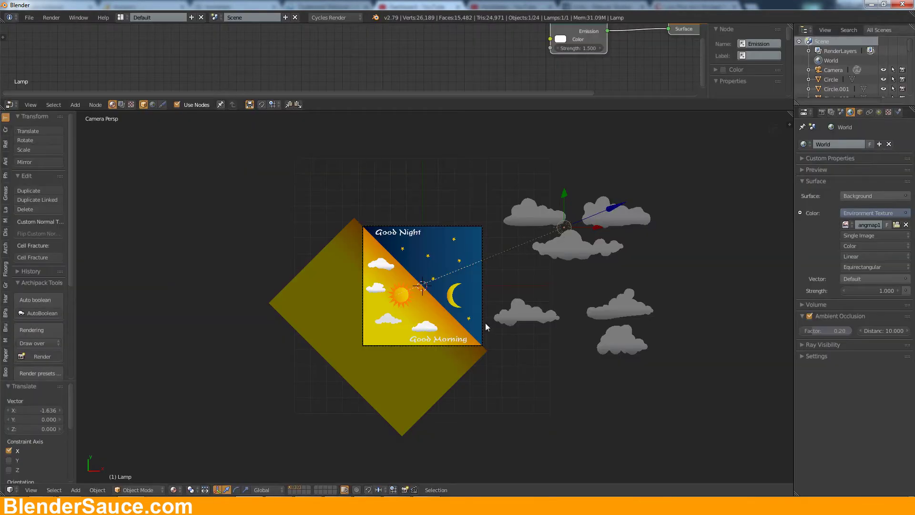
left_click(173, 490)
left_click(200, 425)
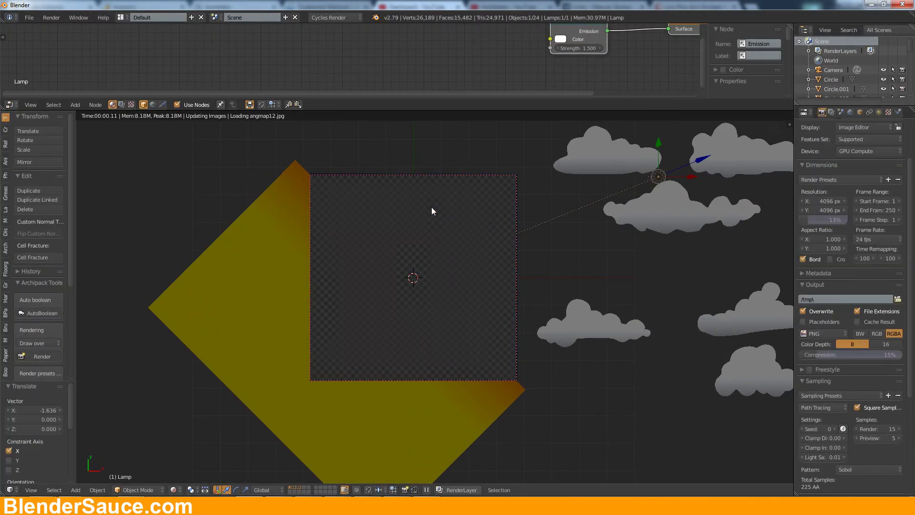